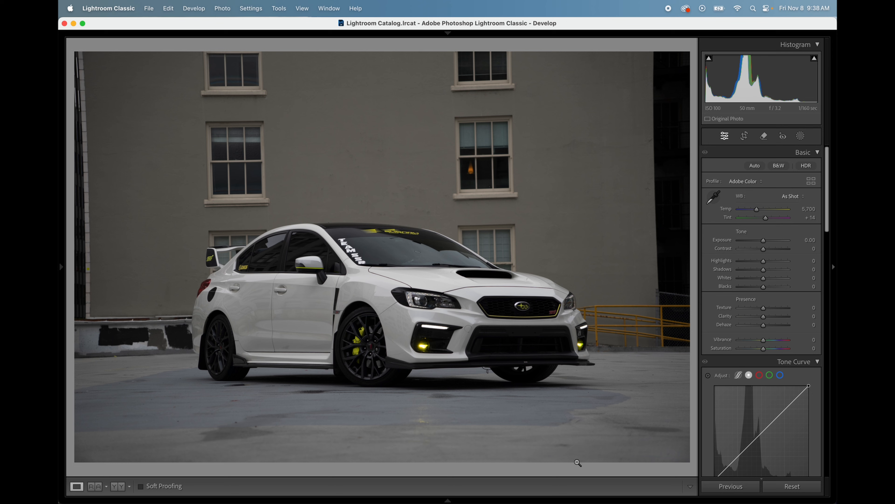
Enable profile corrections and chromatic aberration removal in the Lens Corrections settings
click(828, 227)
drag(827, 227, 834, 432)
click(752, 330)
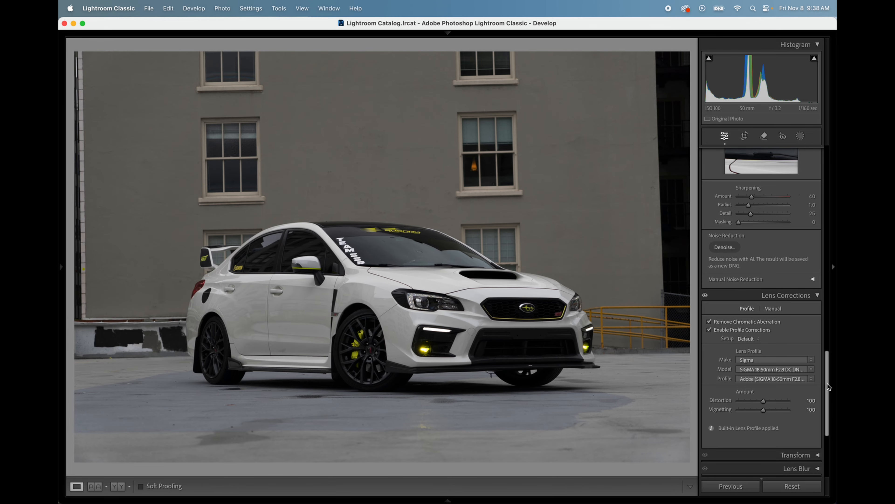
Auto-straighten the photo and crop away a strip of the building along its upper edge
key(r)
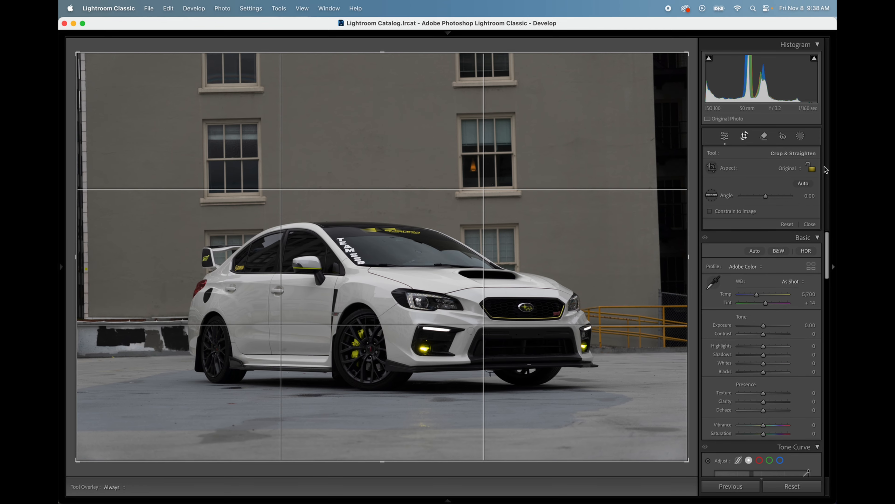
click(804, 186)
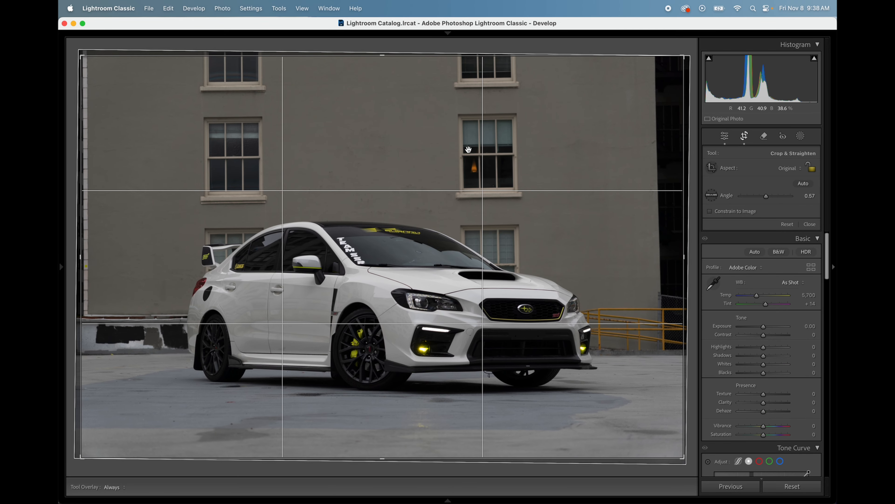
drag(384, 56, 388, 88)
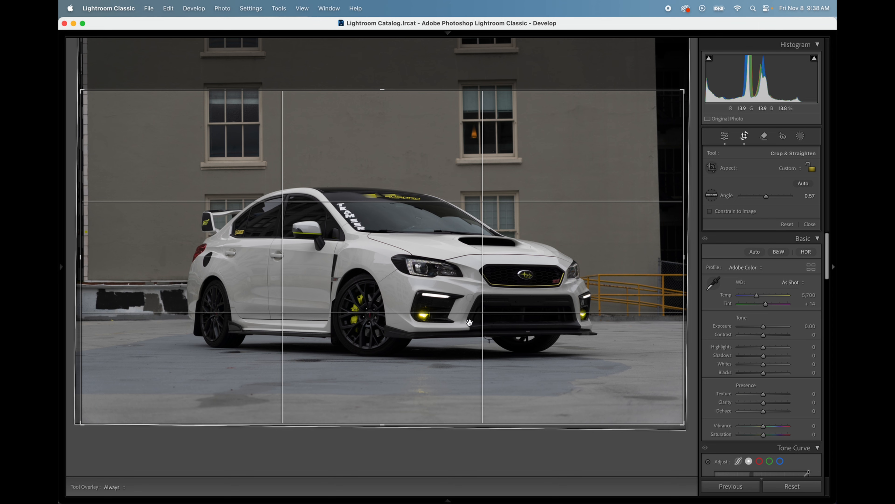
key(Return)
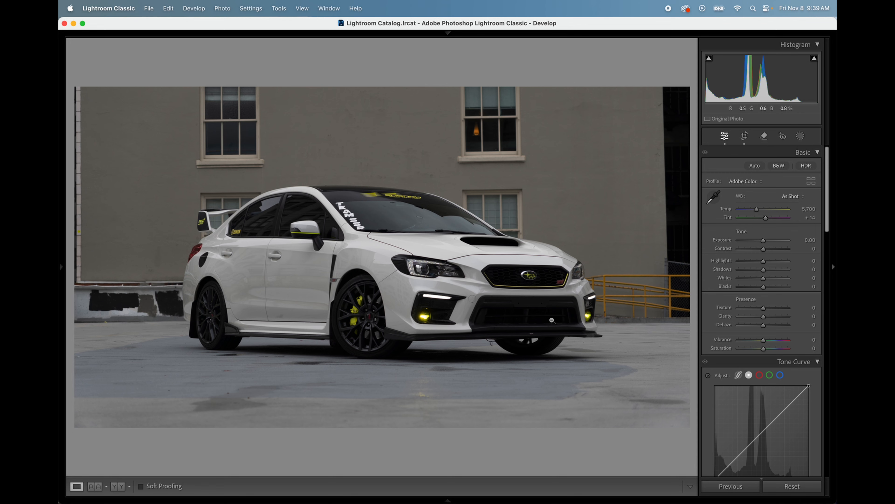
Trim the crop slightly along the photo's left side and apply it
key(r)
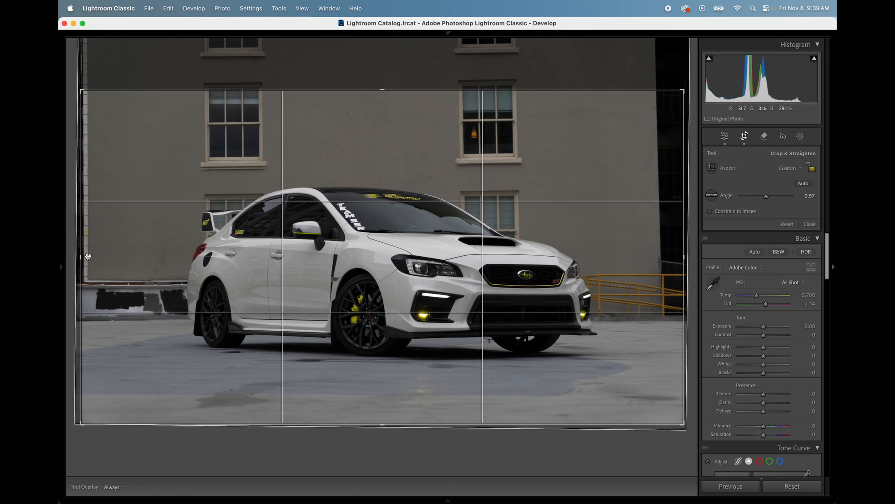
drag(81, 258, 84, 258)
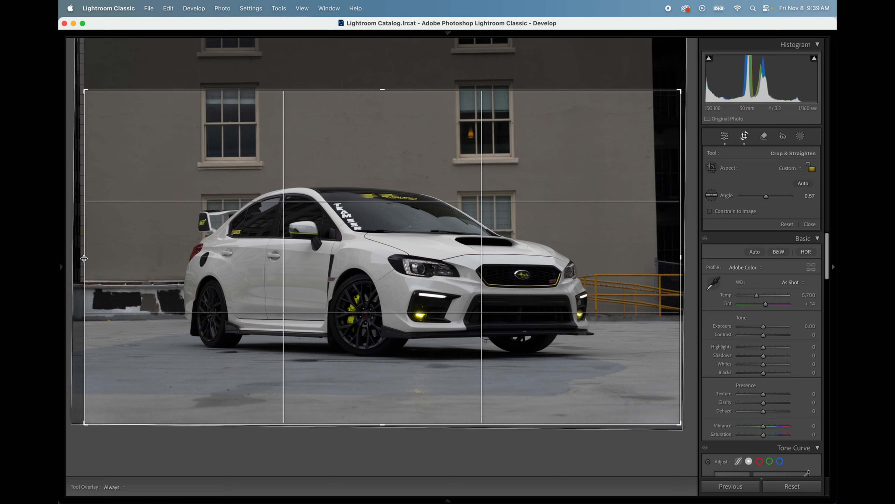
click(810, 224)
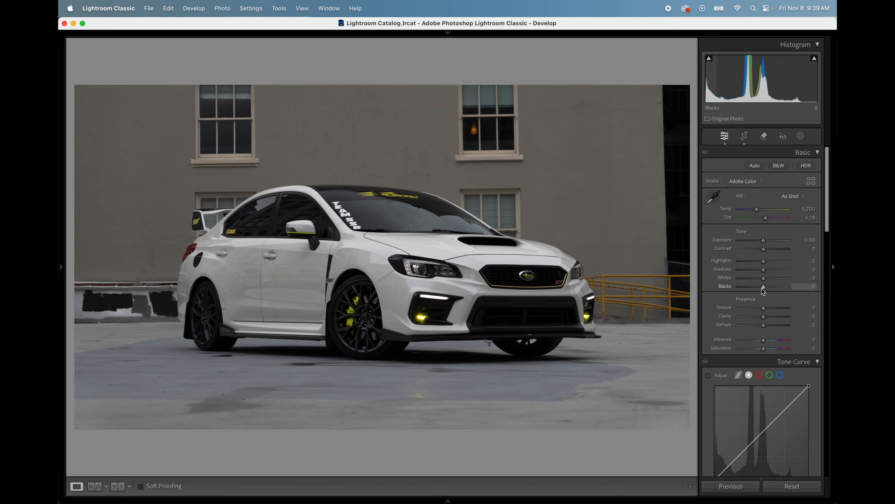
Set the photo's Exposure to +0.20 and Highlights to -4
click(764, 245)
drag(764, 246, 766, 245)
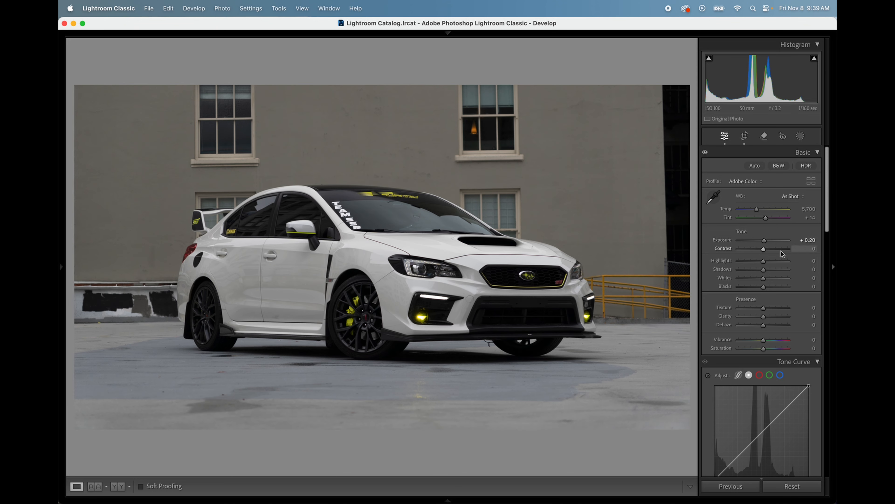
click(762, 263)
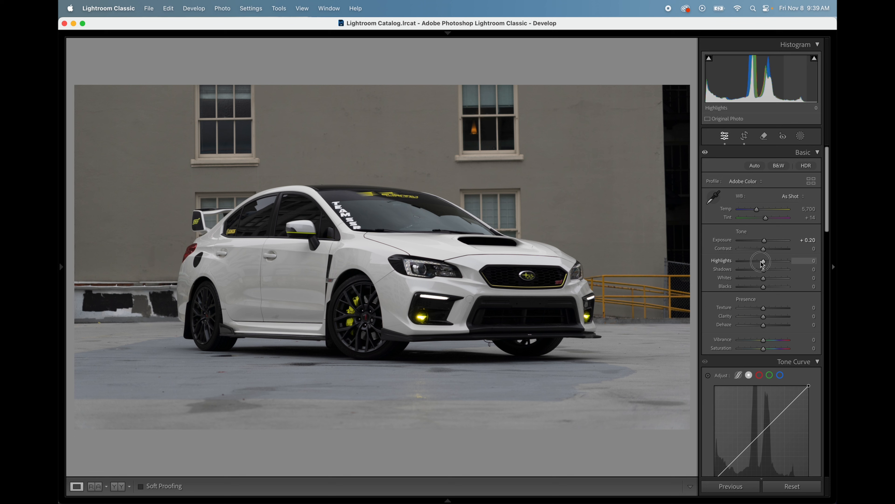
drag(762, 264, 762, 265)
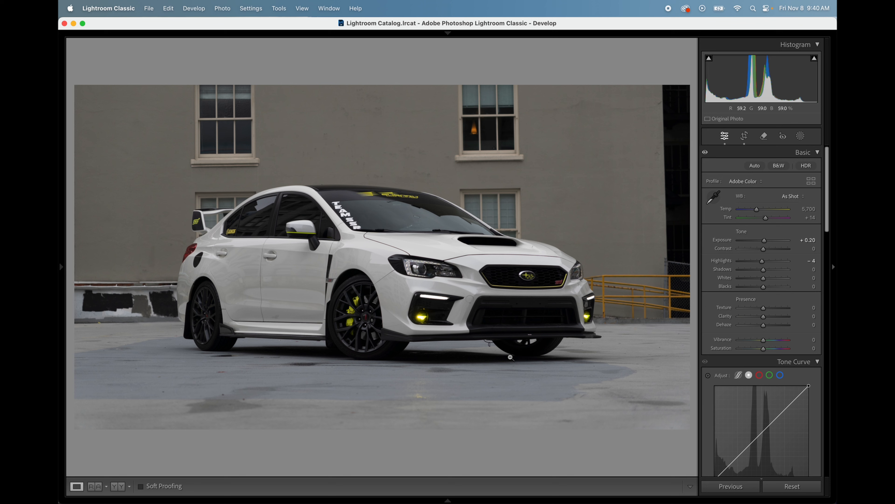
Adjust the remaining tone values to Shadows +38, Whites +45 and Blacks -4
drag(768, 274, 777, 275)
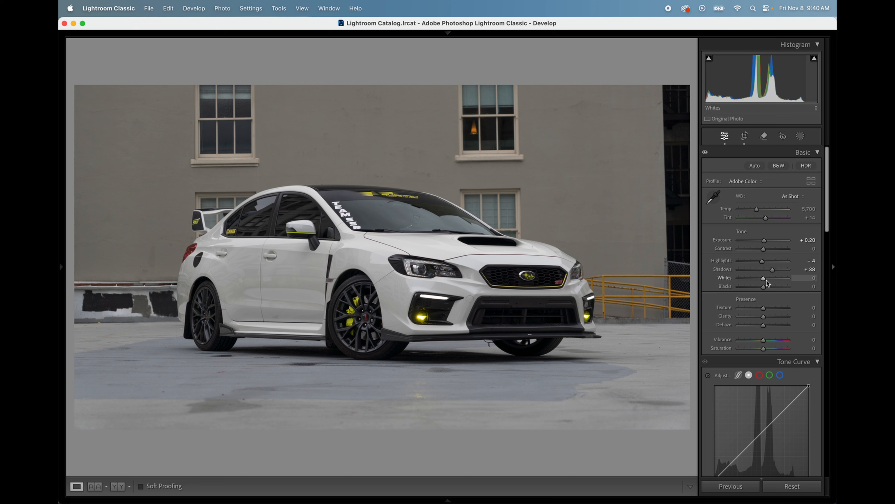
drag(768, 283, 779, 285)
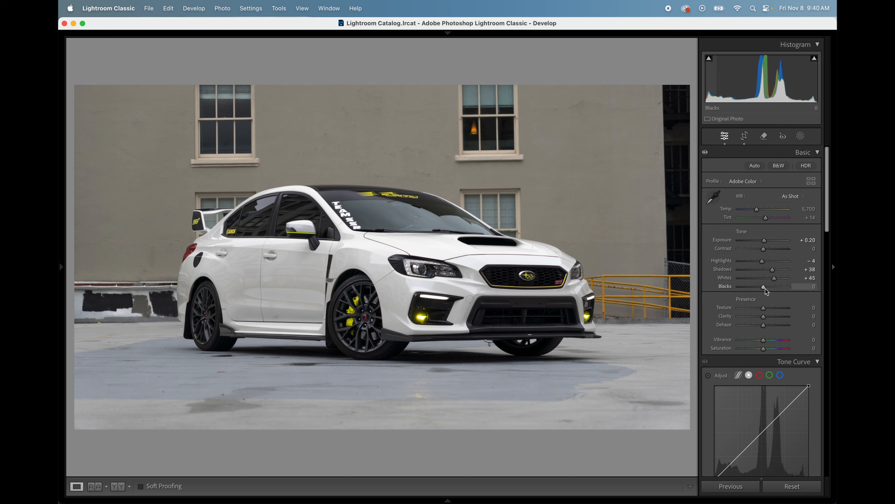
drag(764, 289, 765, 290)
Set Texture, Clarity and Dehaze to +10 each
scroll(789, 282, down, 2)
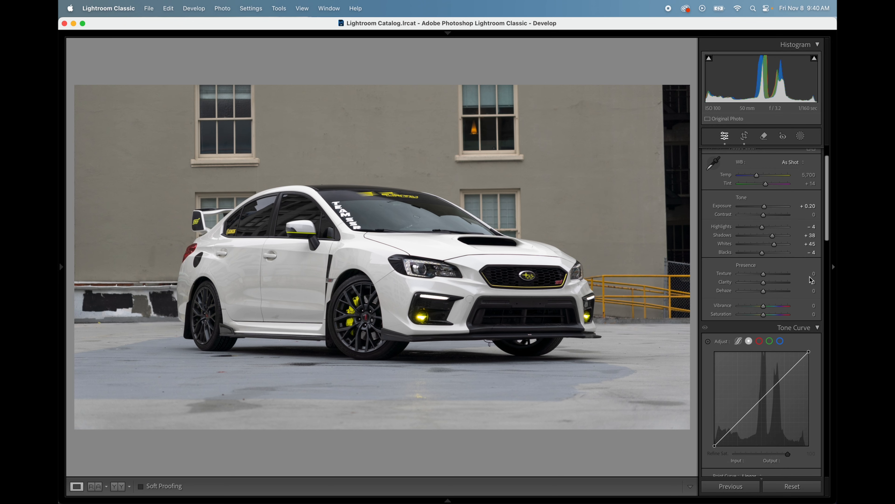
click(812, 276)
text(10)
key(Tab)
text(10)
key(Tab)
text(10)
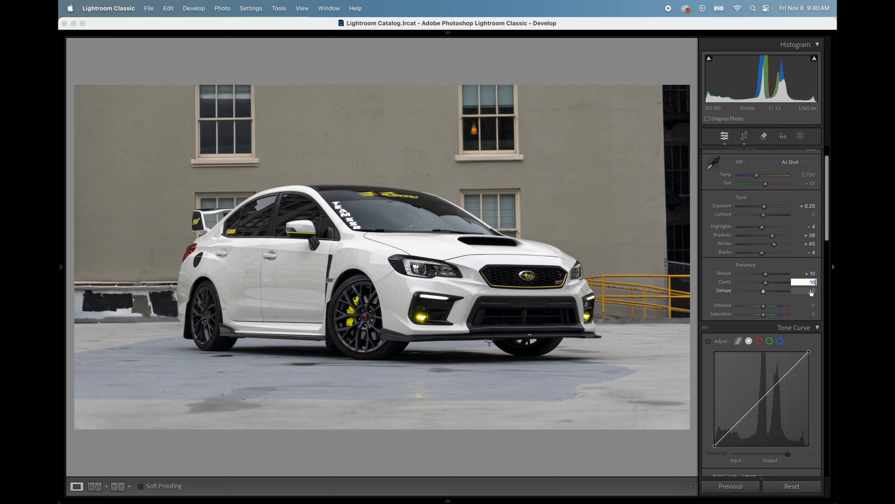
key(Return)
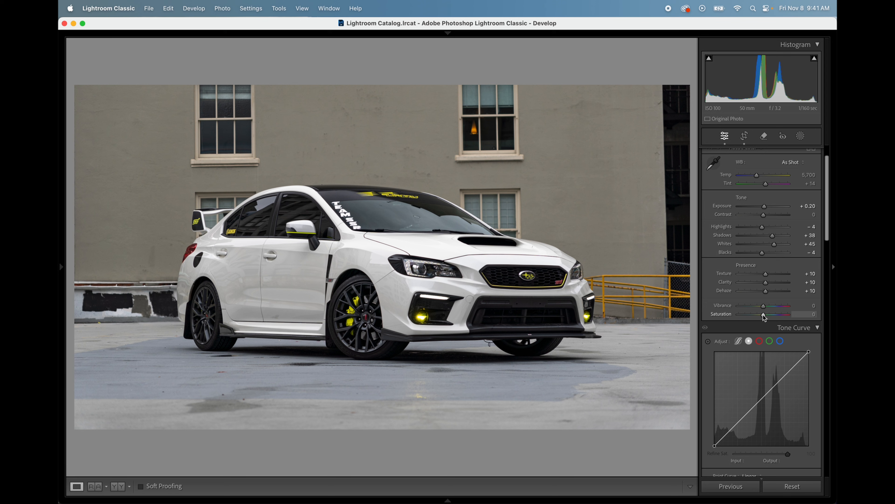
click(749, 306)
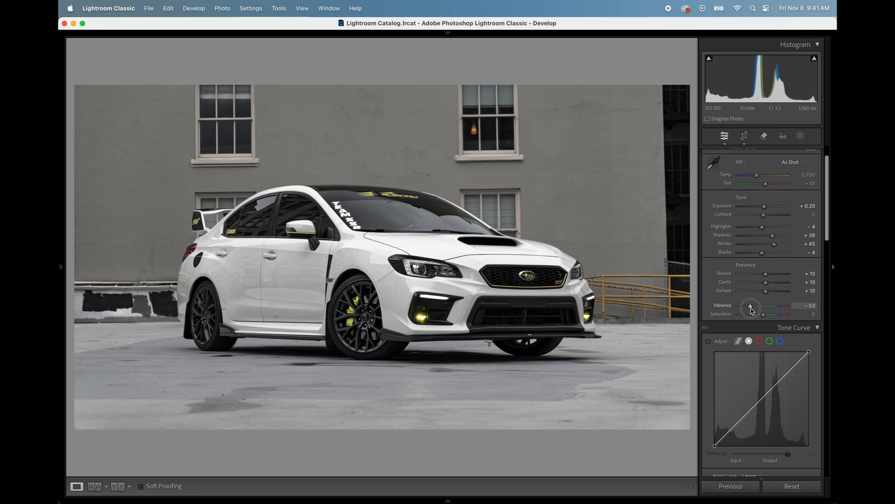
drag(751, 309, 777, 315)
click(779, 316)
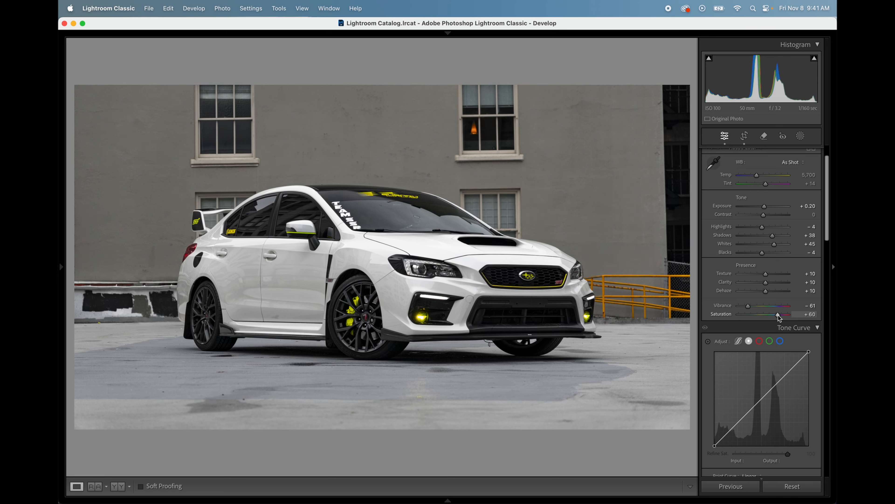
double_click(779, 315)
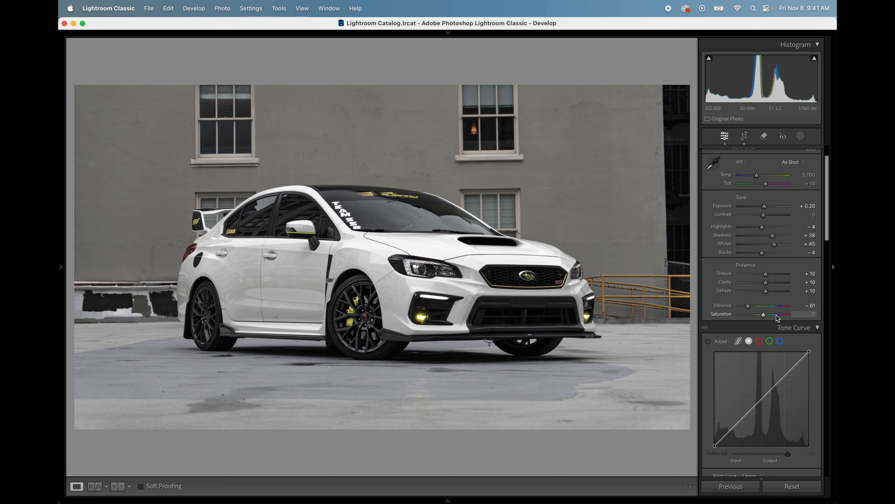
double_click(749, 310)
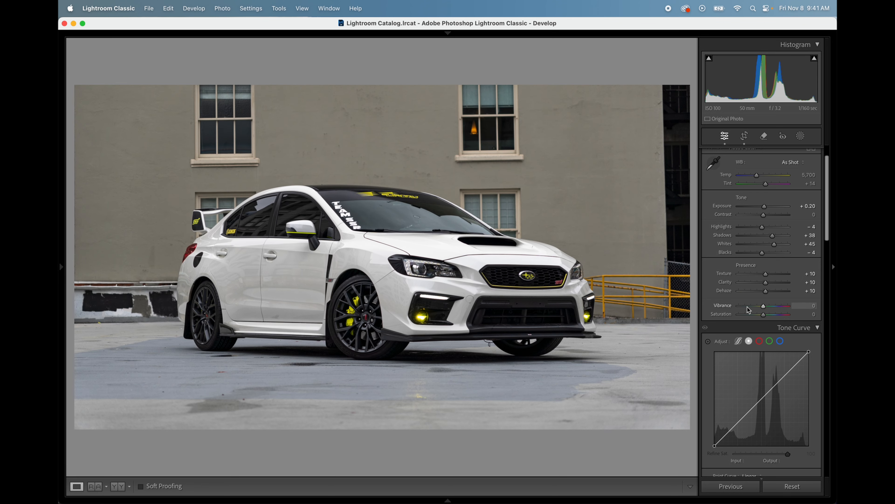
Lower Vibrance to -63 and raise Saturation to +62
click(749, 310)
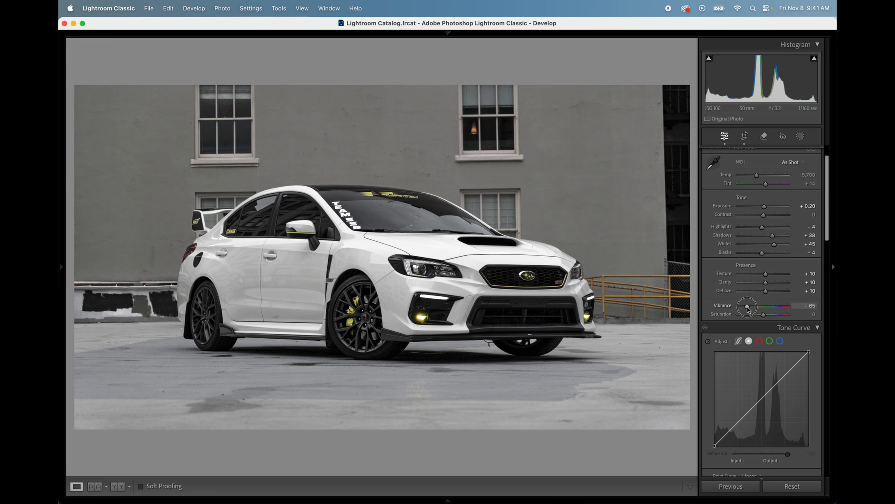
click(752, 308)
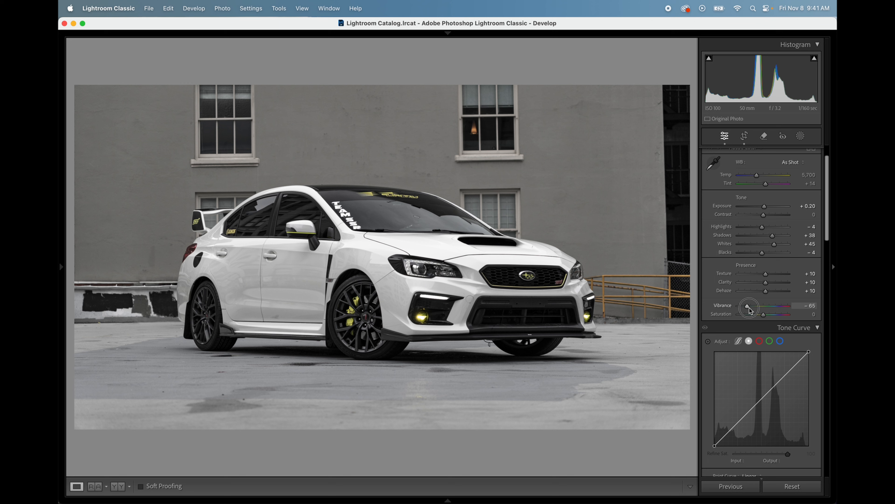
click(774, 315)
drag(774, 314, 778, 314)
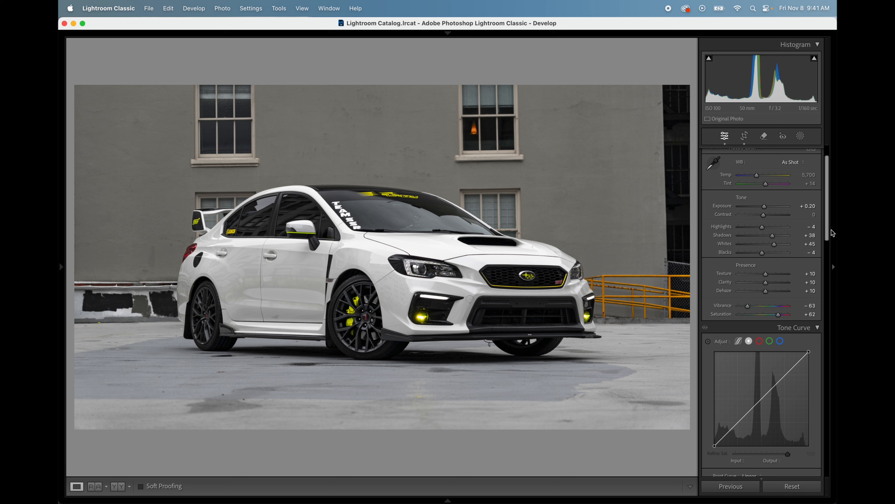
Shape the main tone curve with points at input 12/output 14 and 119/126, and move the blue curve's white point to 248/255
drag(828, 230, 828, 246)
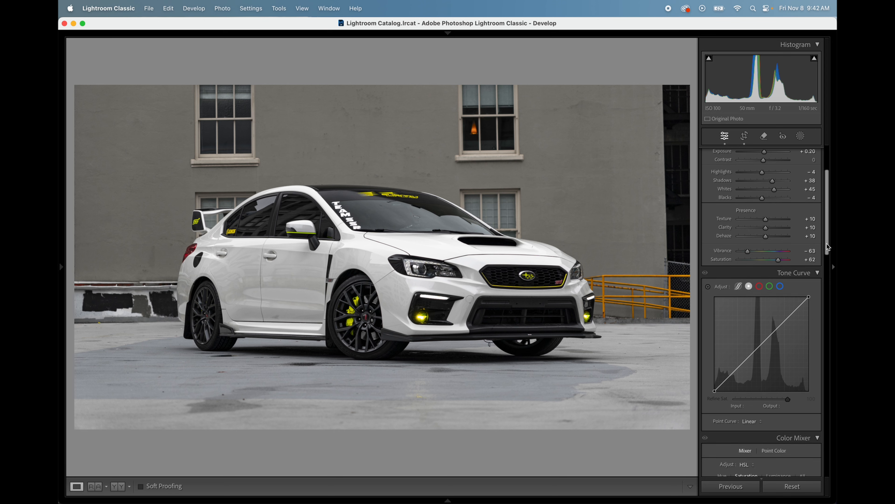
click(714, 391)
mouse_move(715, 393)
mouse_down()
mouse_move(711, 386)
mouse_move(719, 388)
mouse_up()
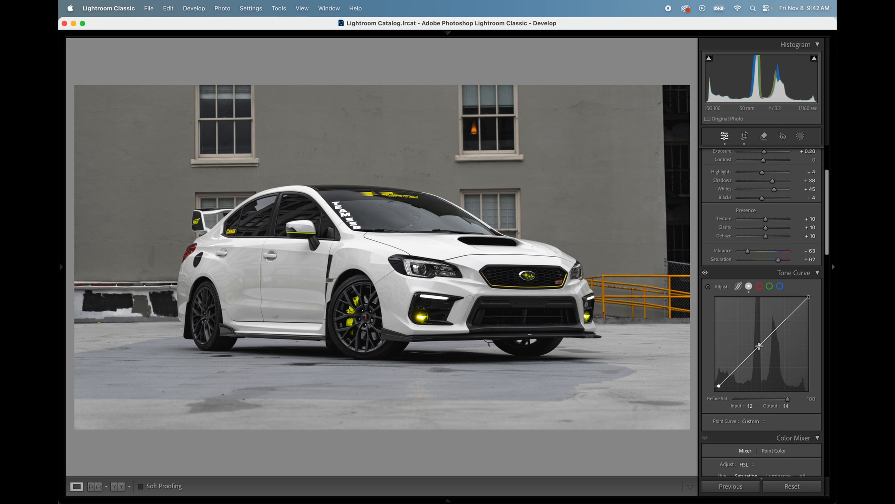
drag(759, 346, 758, 344)
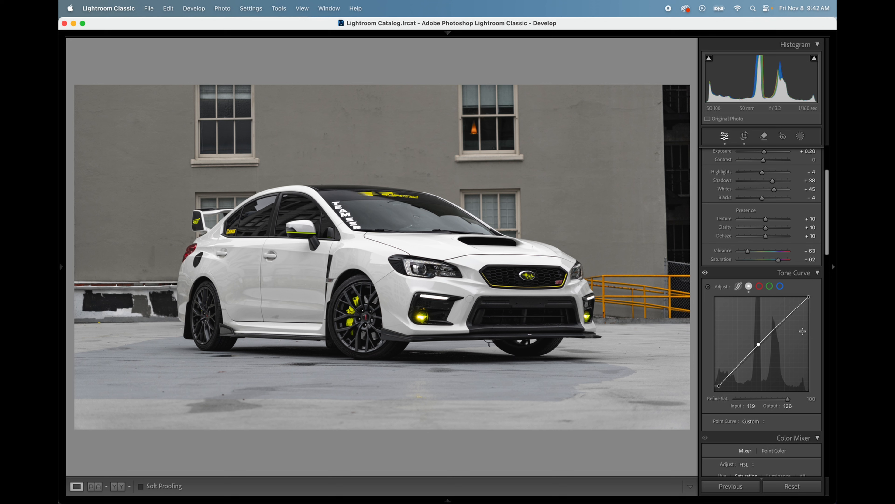
click(781, 288)
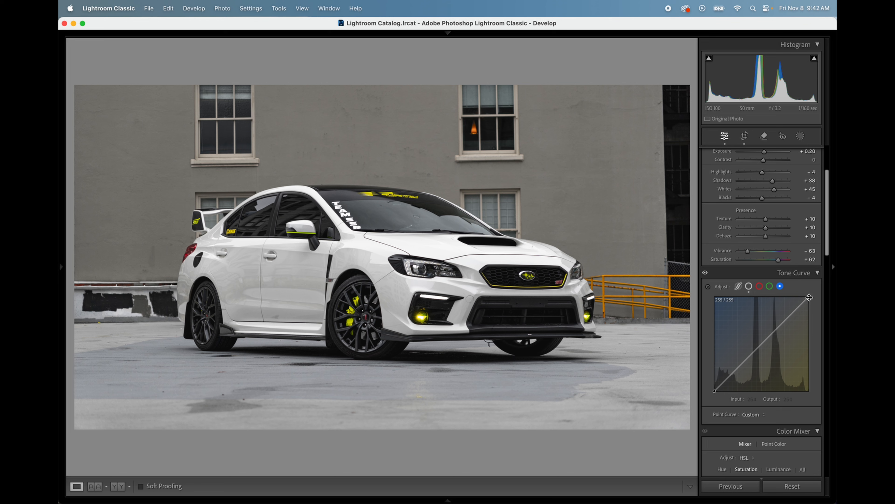
mouse_move(809, 297)
mouse_down()
mouse_move(793, 291)
mouse_move(808, 288)
mouse_up()
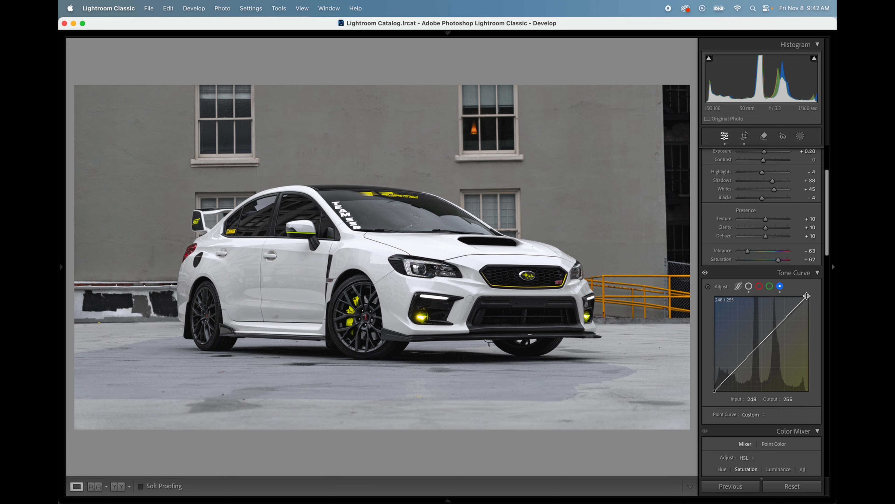
Set the Color Mixer saturation to Orange -56, Yellow +40, Green +15 and Aqua -100
drag(827, 252, 827, 302)
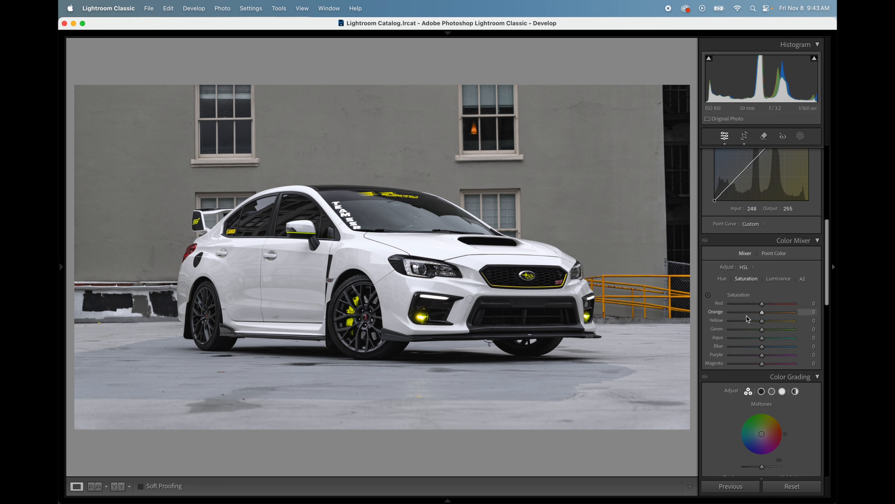
drag(737, 315, 774, 314)
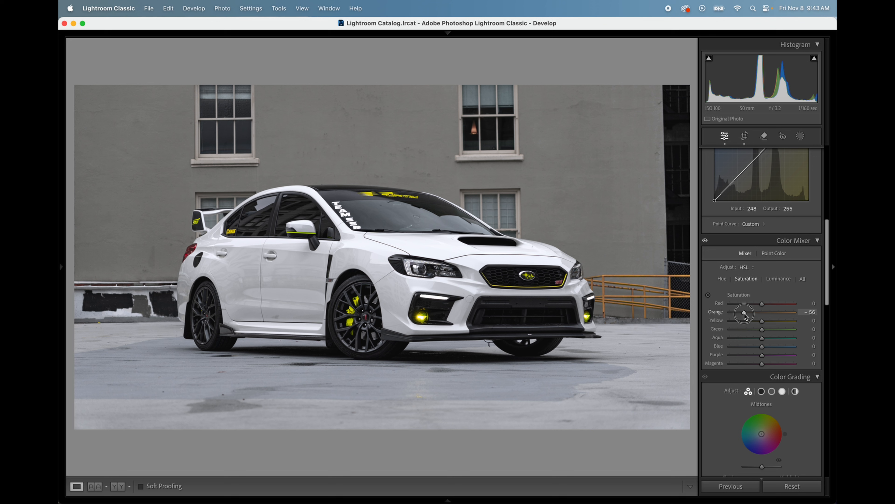
drag(744, 313, 746, 314)
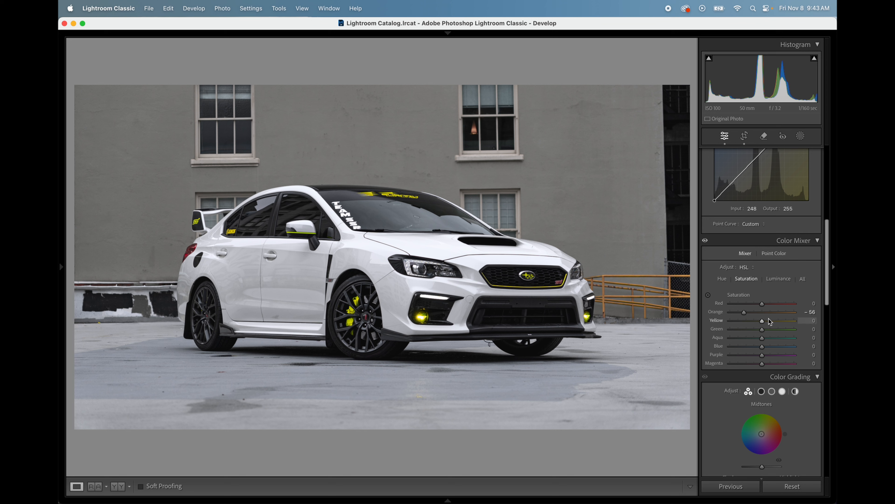
drag(762, 321, 811, 333)
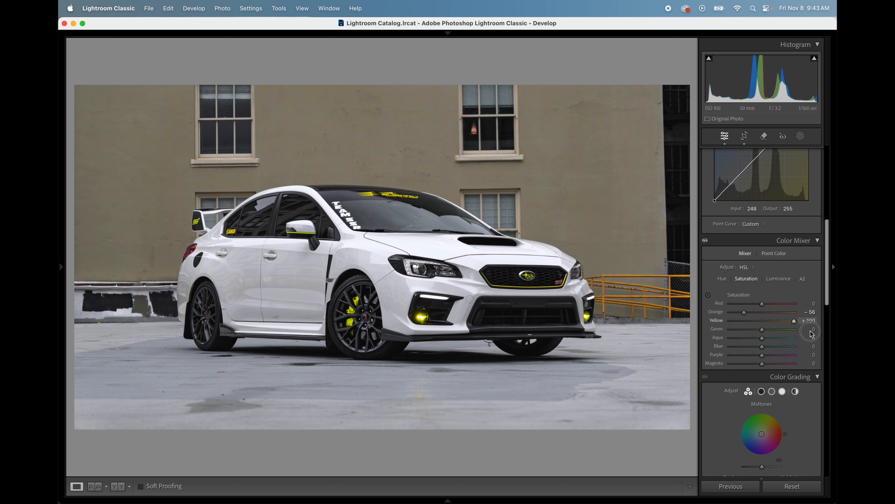
drag(809, 334, 776, 325)
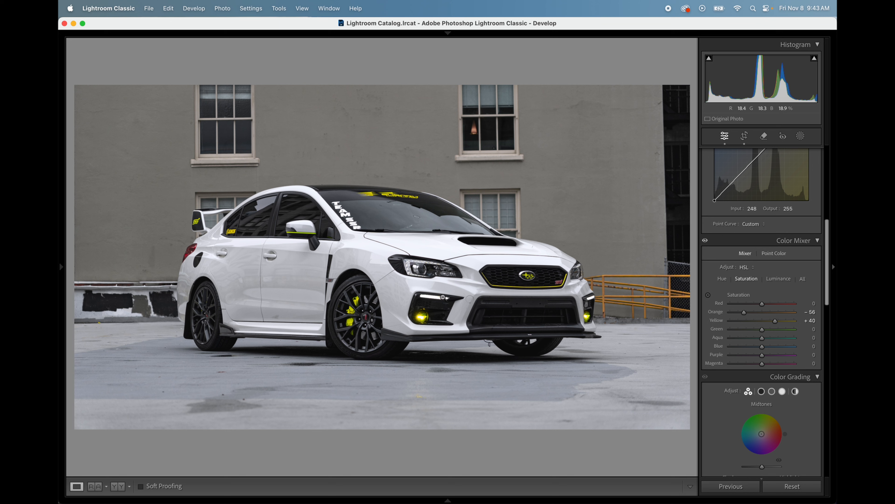
drag(763, 330, 767, 334)
drag(762, 338, 741, 340)
Color grade the shadows with hue 220 and saturation 10, and the highlights with hue 35 and saturation 10
drag(828, 294, 824, 333)
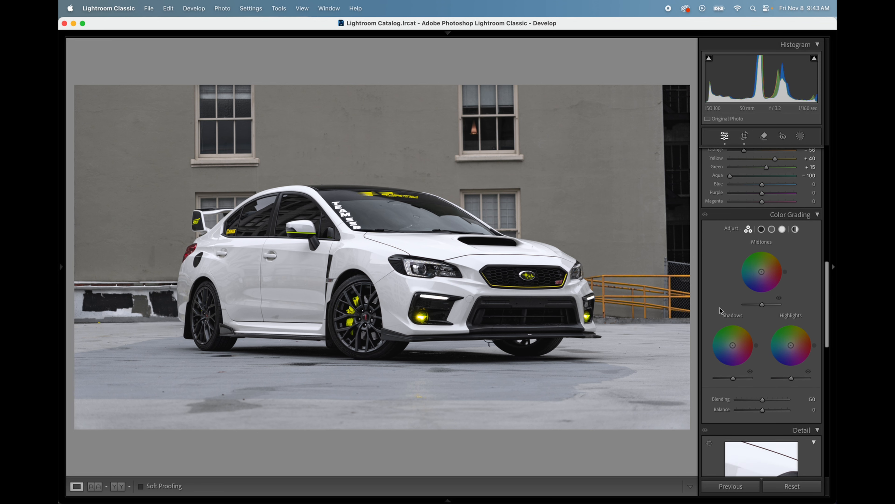
click(763, 230)
click(723, 344)
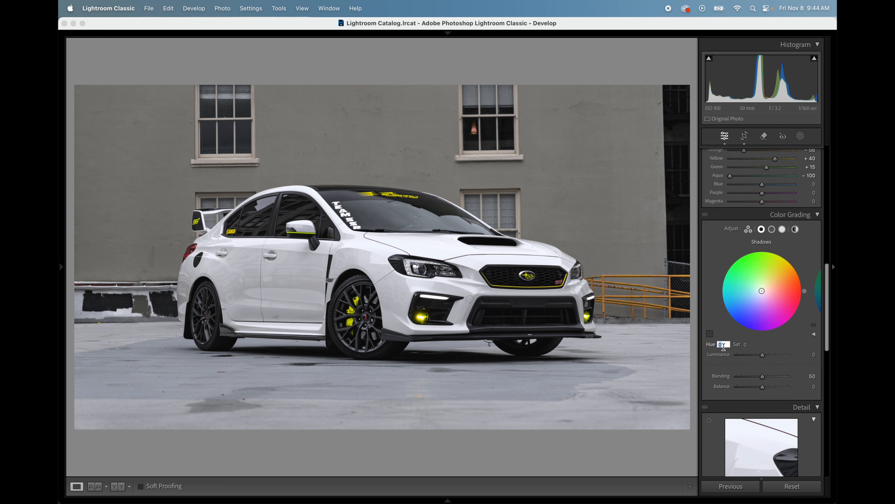
text(220)
click(744, 345)
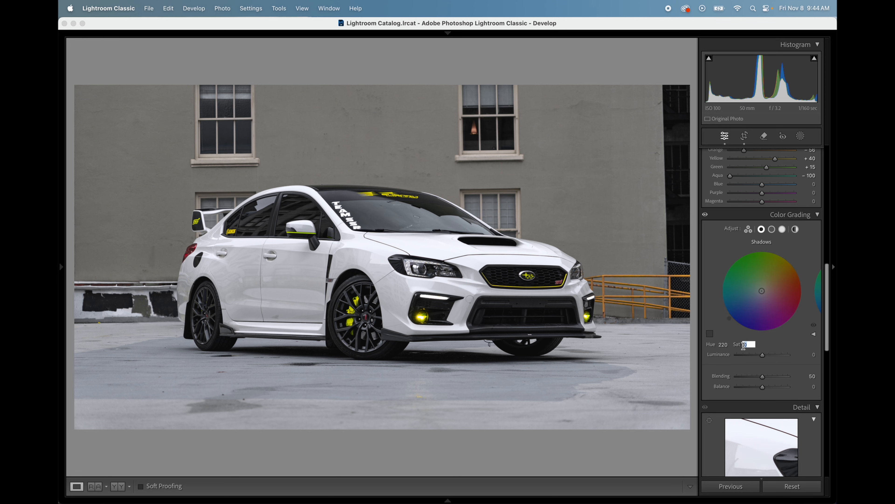
text(10)
key(Return)
scroll(740, 347, right, 2)
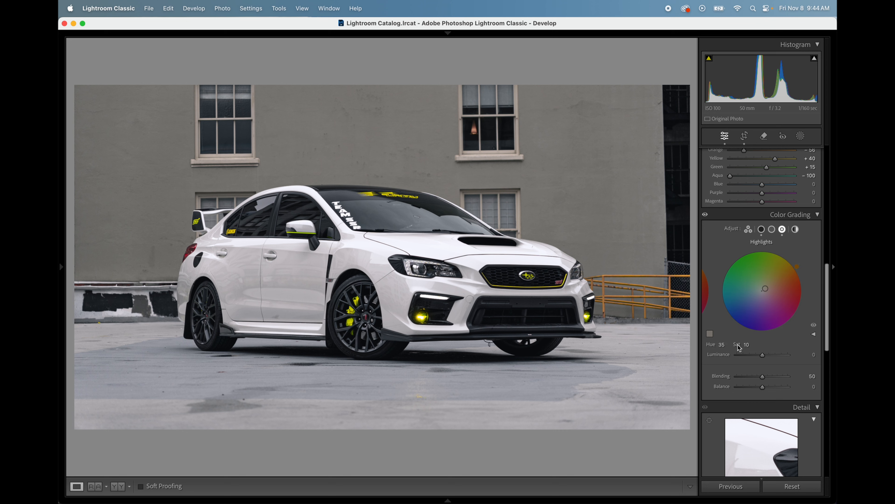
Raise the Color Grading midtones luminance to +35 and set the balance to -3
click(772, 230)
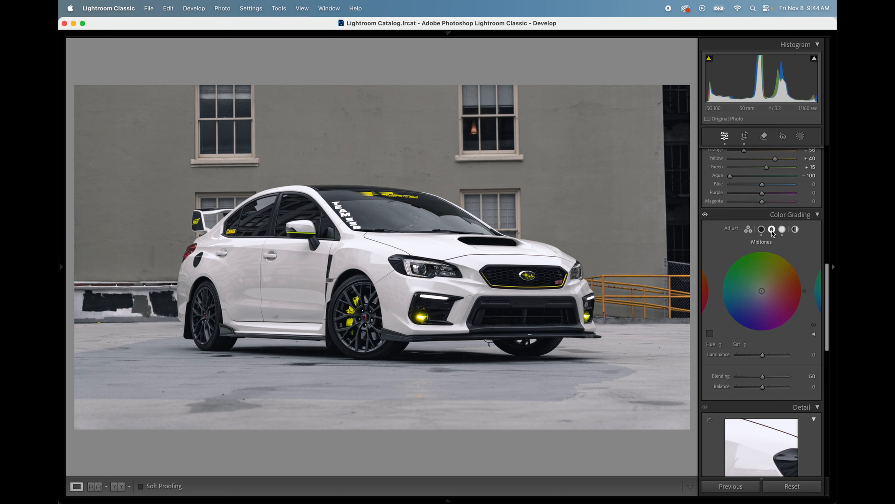
drag(763, 356, 771, 357)
mouse_move(763, 387)
mouse_down()
mouse_move(709, 397)
mouse_move(800, 391)
mouse_move(762, 394)
mouse_up()
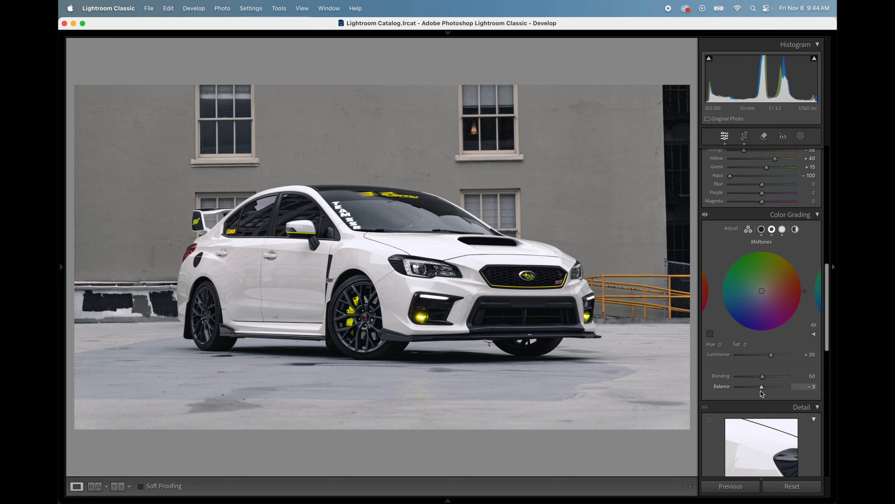
Sharpen the photo with masking at 82, using the mask preview, and an amount of 65
drag(828, 278, 814, 332)
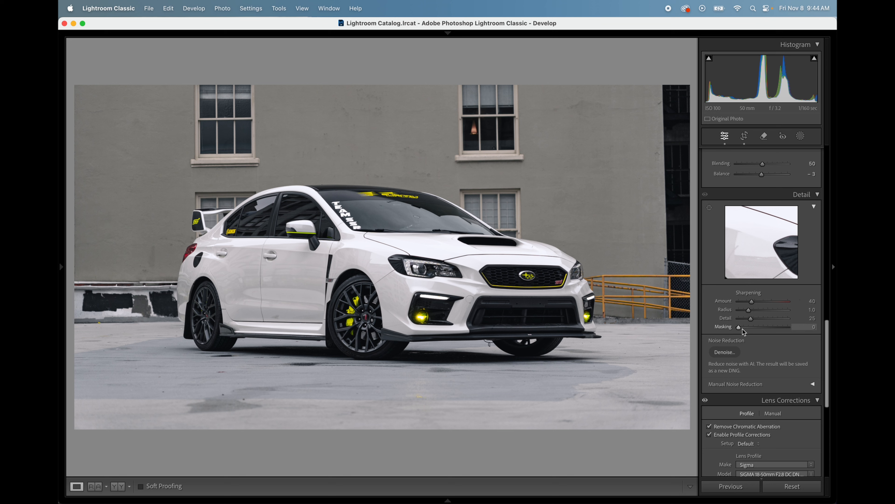
key(alt)
alt+click(741, 329)
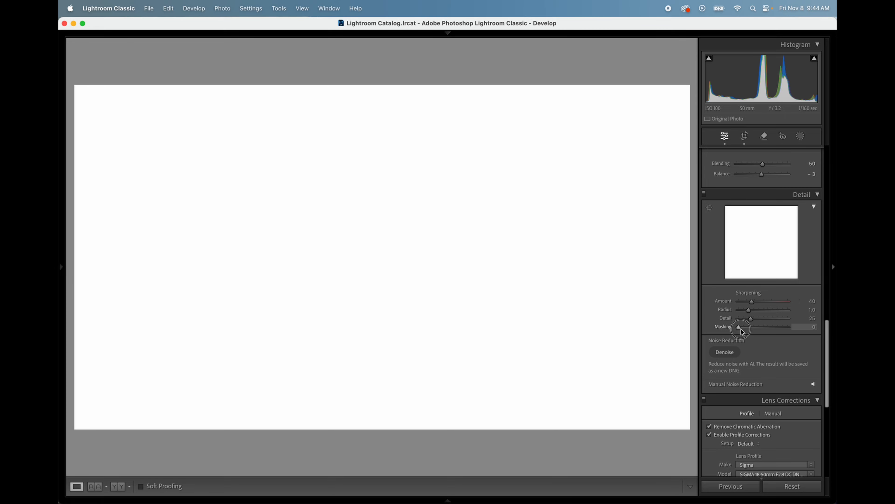
drag(743, 331, 781, 336)
click(760, 303)
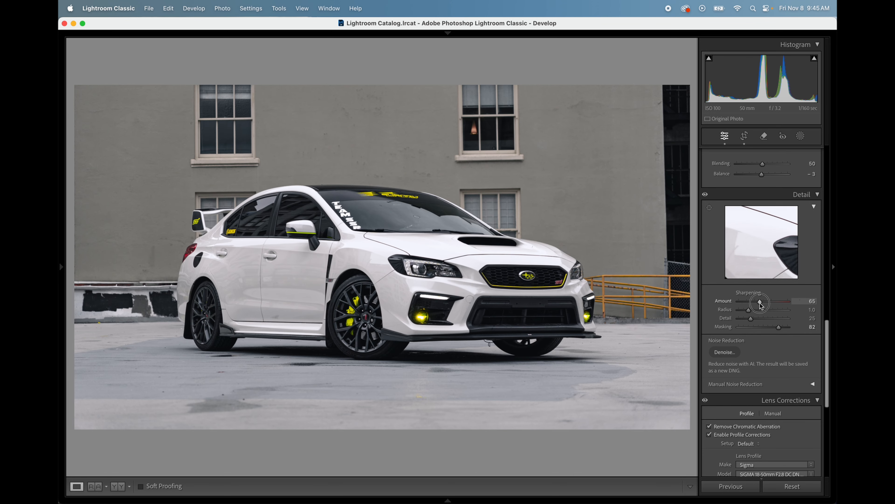
Create a Select Subject mask covering the car
drag(828, 322, 833, 139)
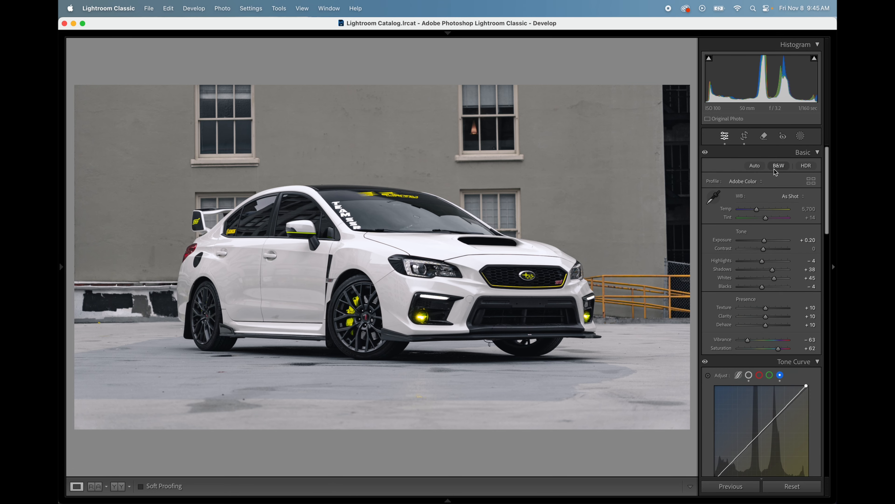
click(801, 137)
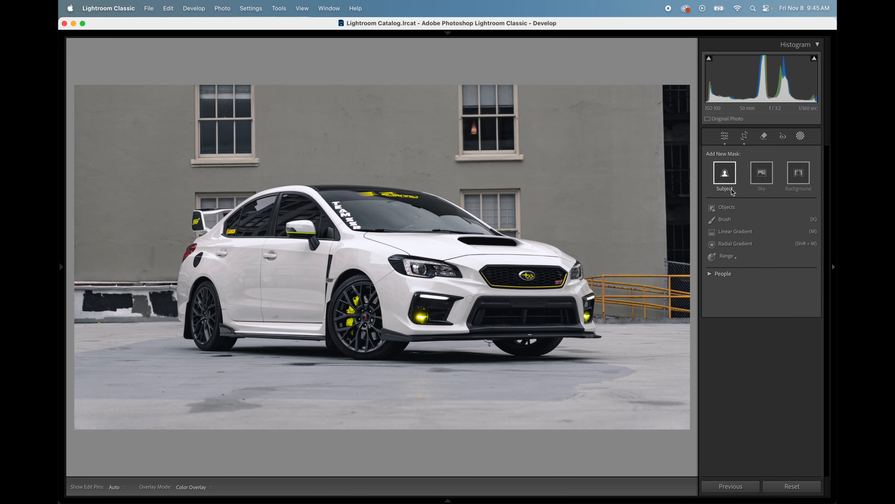
click(726, 185)
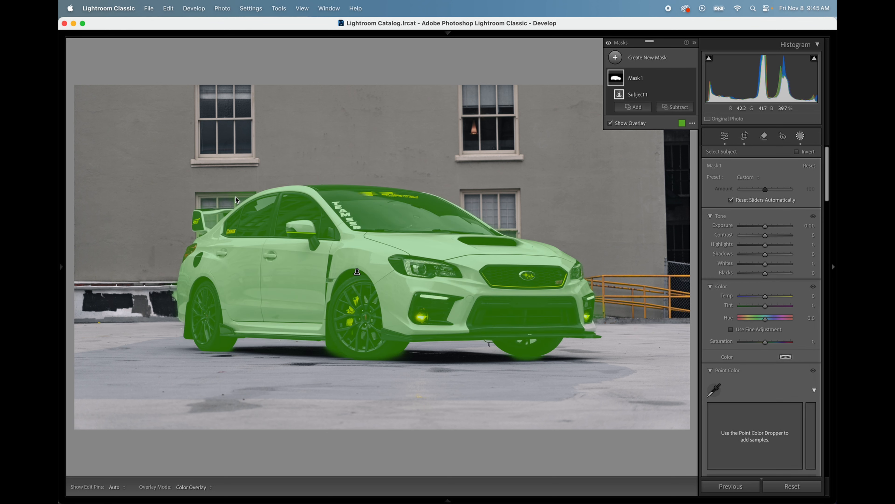
Subtract the opening under the rear spoiler from the car mask with a size 2.0 brush
click(674, 107)
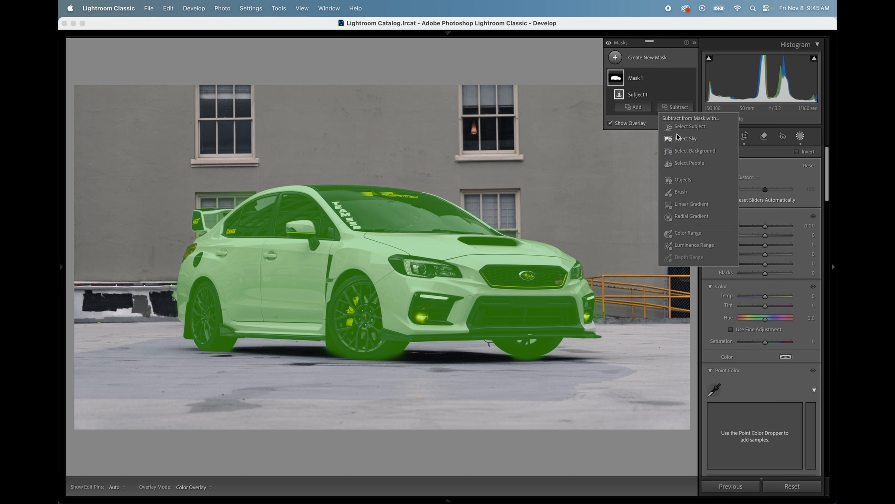
click(686, 192)
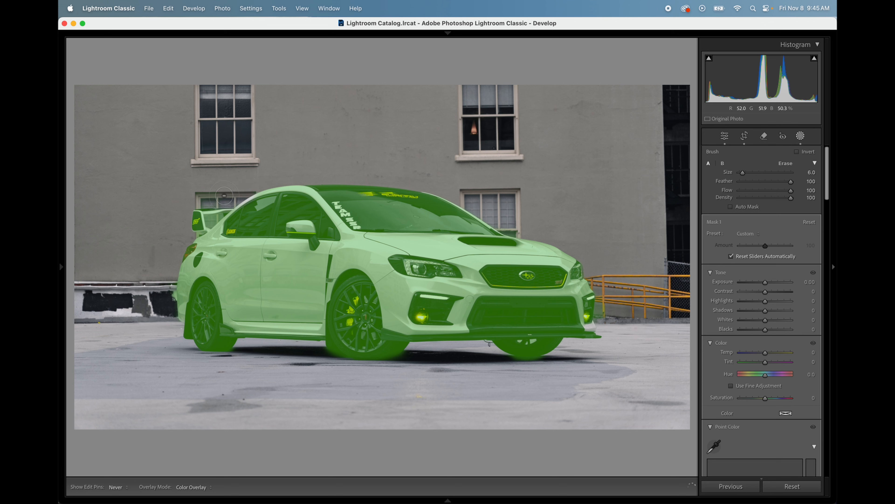
key(h)
key(bracketleft)
key(bracketleft)
key(bracketleft)
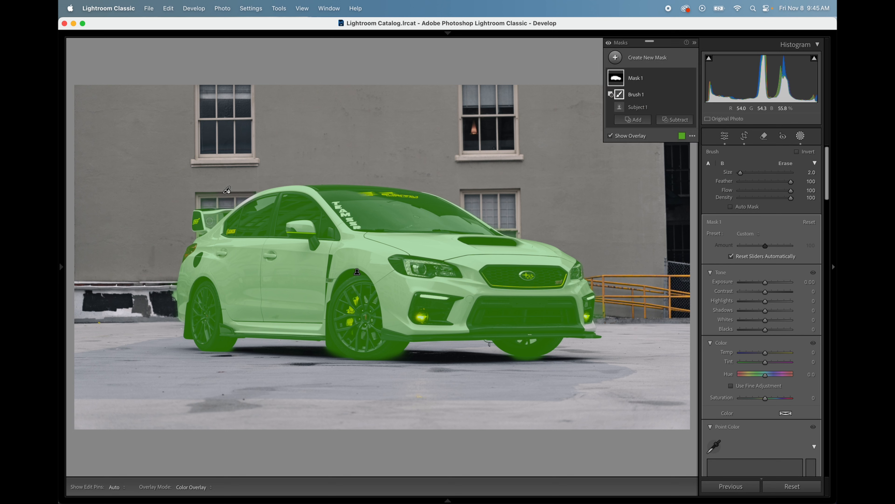
key(h)
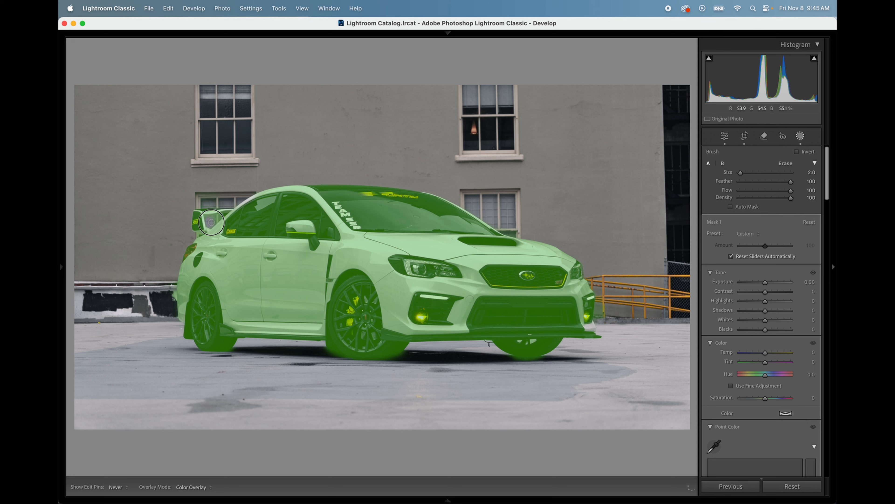
key(h)
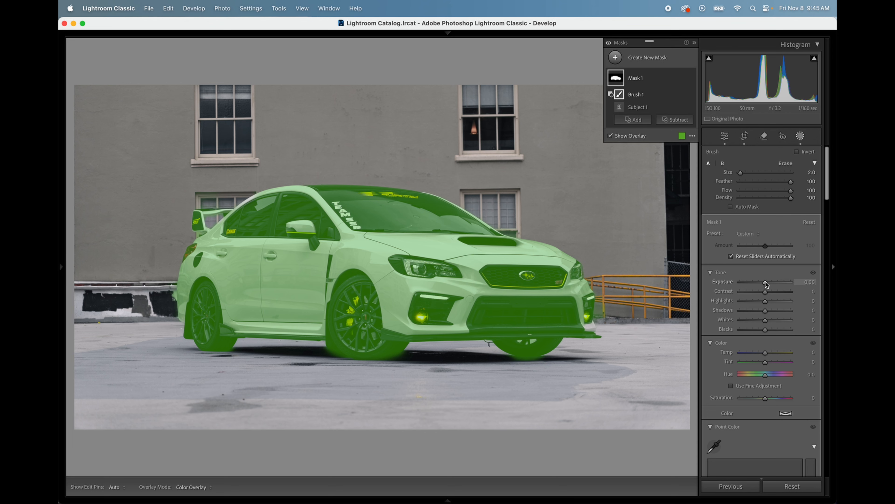
Set the car mask's exposure to 0.10, contrast to 10, whites to 18 and clarity to 10
drag(766, 282, 769, 294)
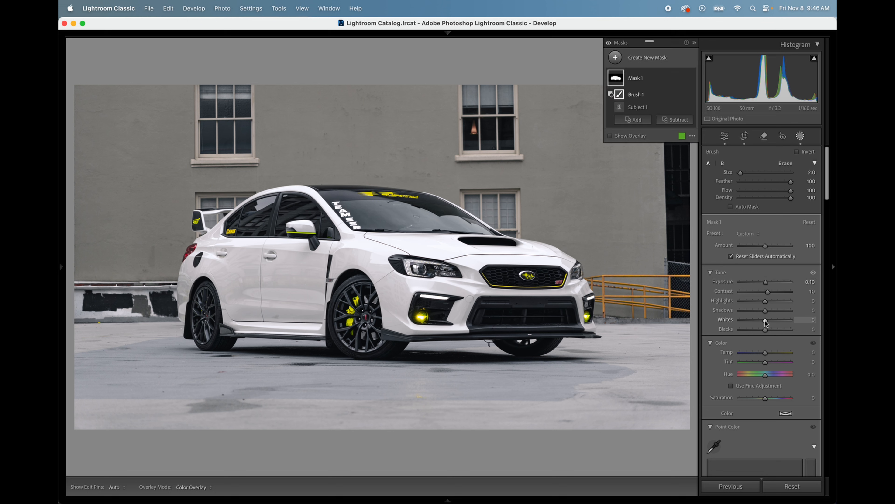
drag(766, 321, 770, 322)
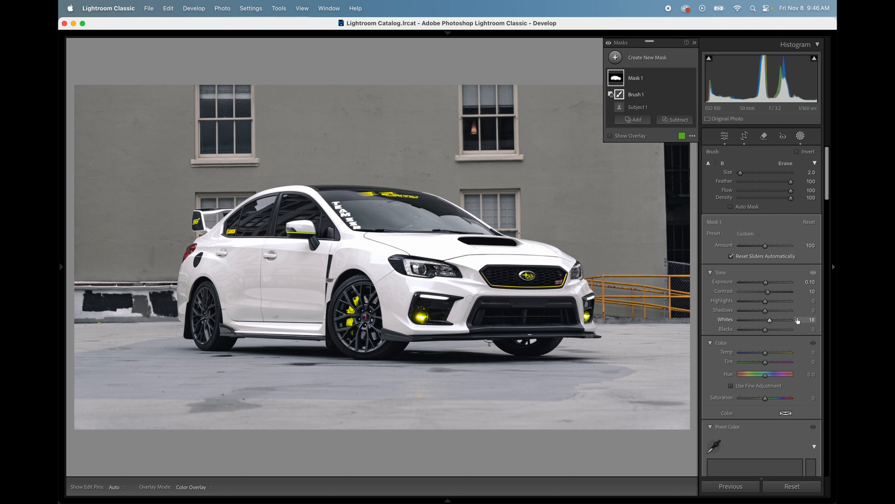
drag(798, 321, 795, 320)
drag(828, 199, 823, 276)
drag(811, 308, 818, 311)
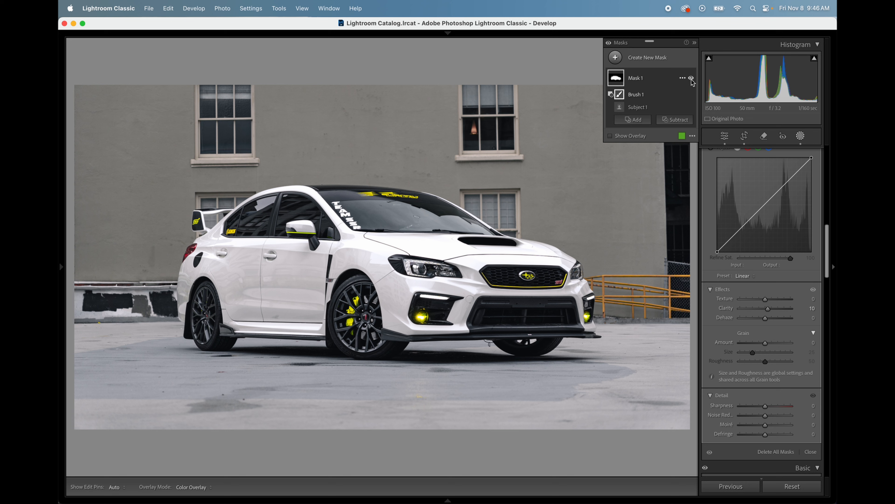
Compare the photo with the car mask hidden and shown
click(691, 78)
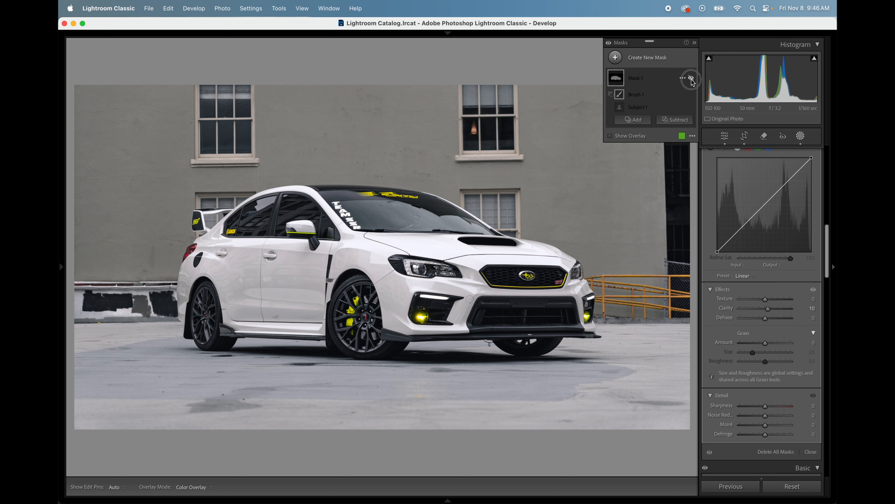
click(691, 78)
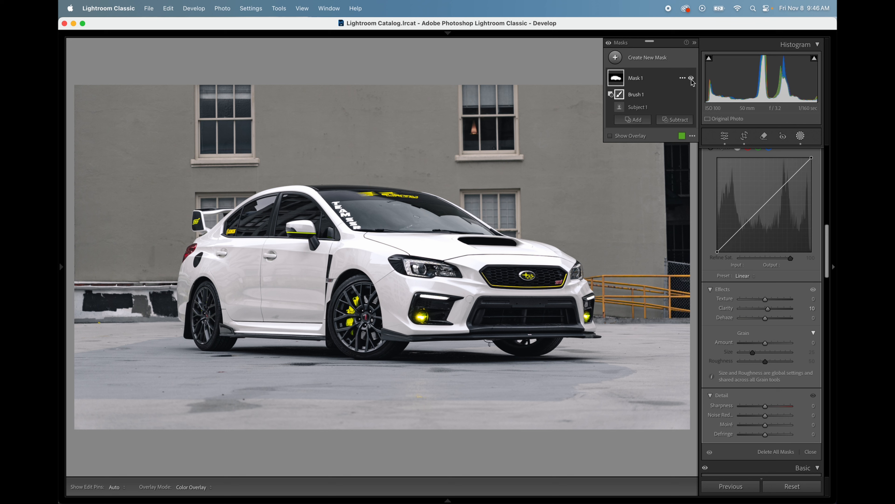
click(691, 79)
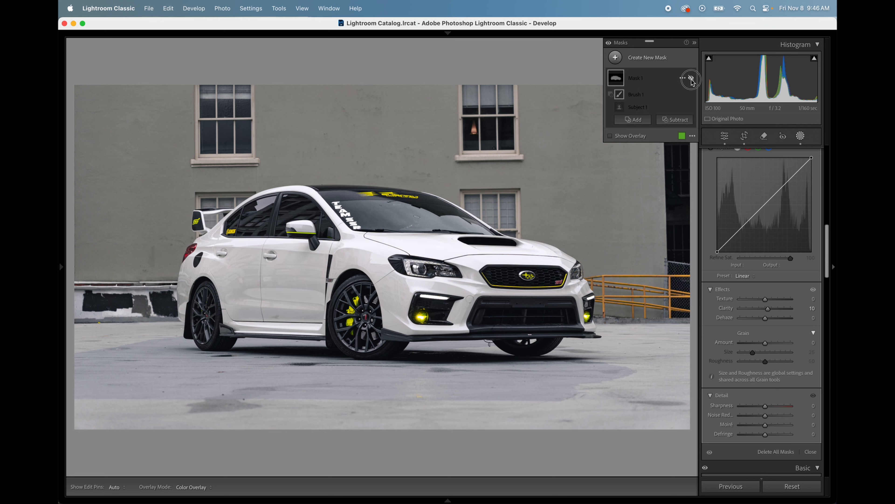
click(691, 79)
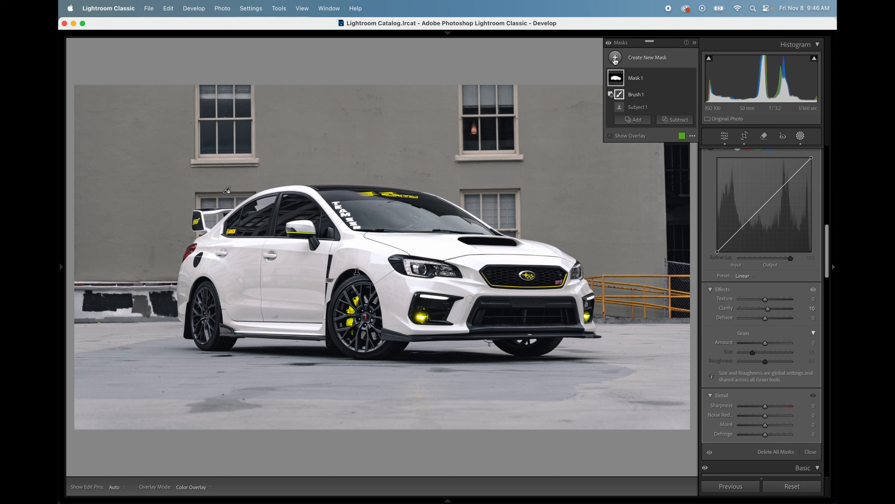
Add a large inverted radial gradient mask centred on the car and set its exposure to -1.24
click(682, 78)
click(690, 168)
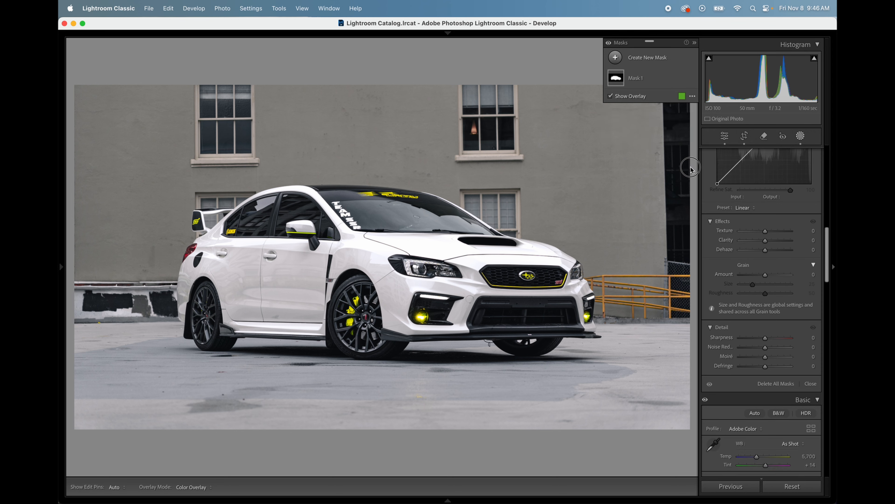
drag(351, 261, 691, 485)
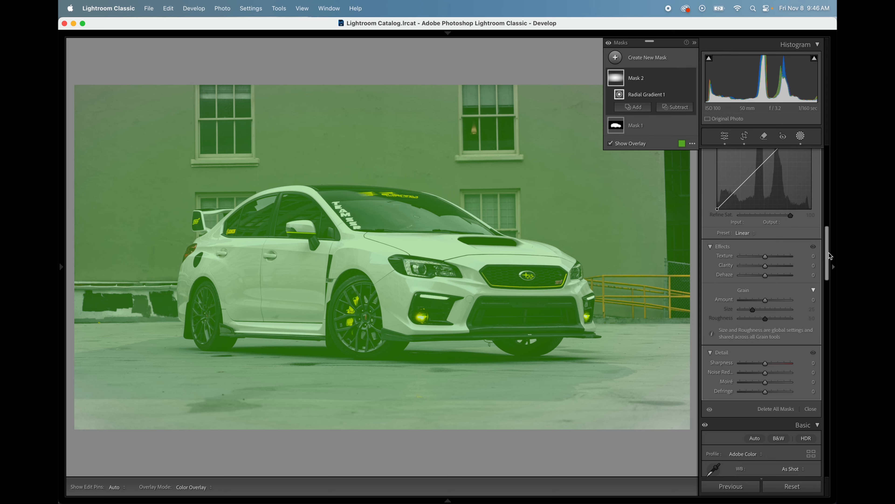
scroll(830, 256, up, 10)
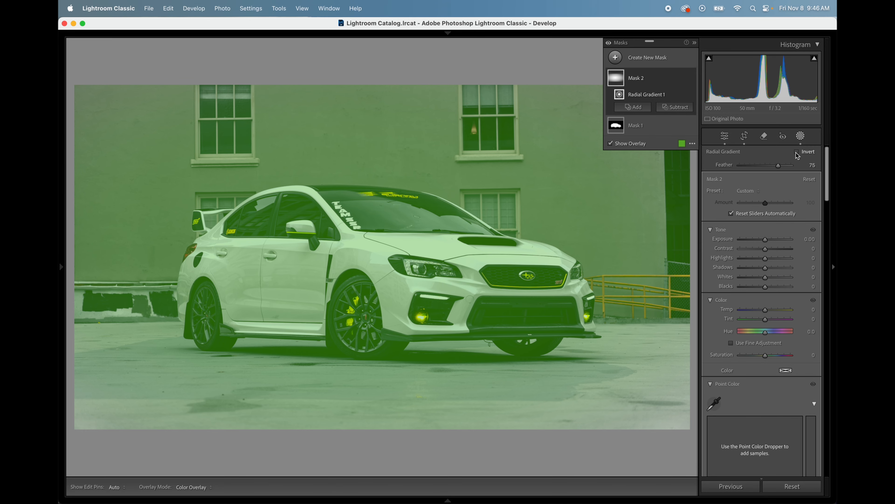
click(798, 152)
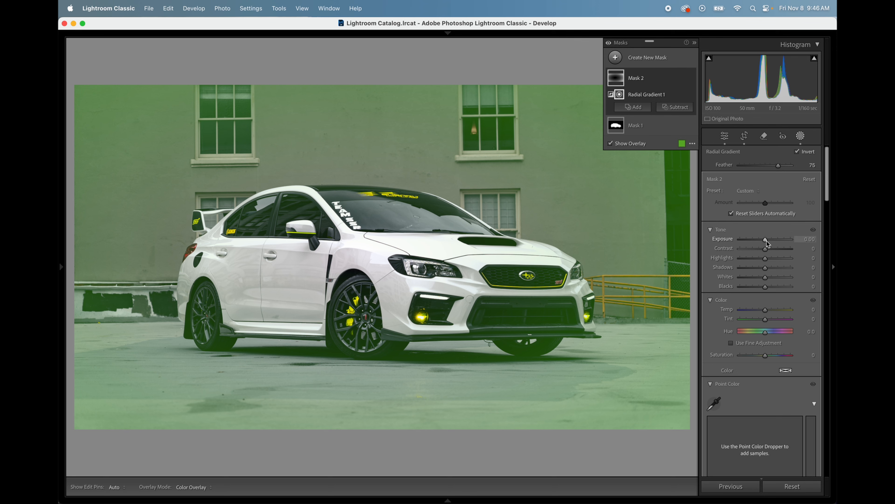
mouse_move(767, 241)
mouse_down()
mouse_move(748, 245)
mouse_move(760, 246)
mouse_up()
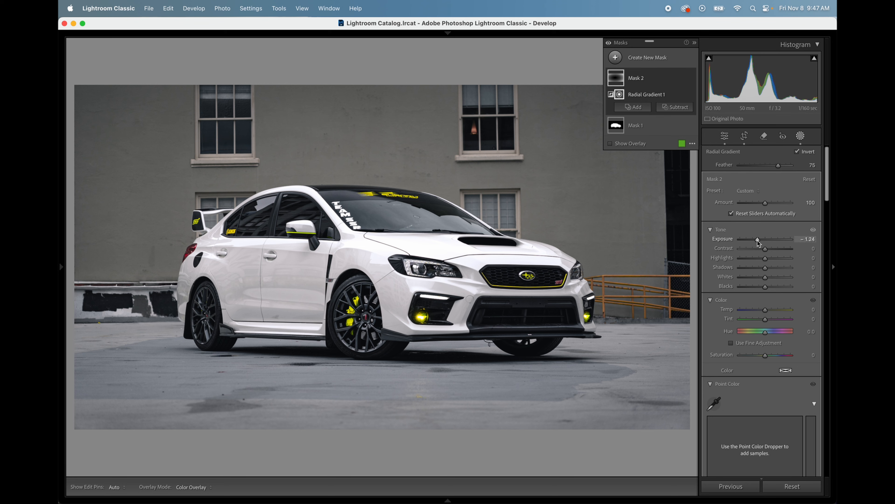
Add a linear gradient mask rising from below the photo to just under the car, with exposure -1.17
key(Escape)
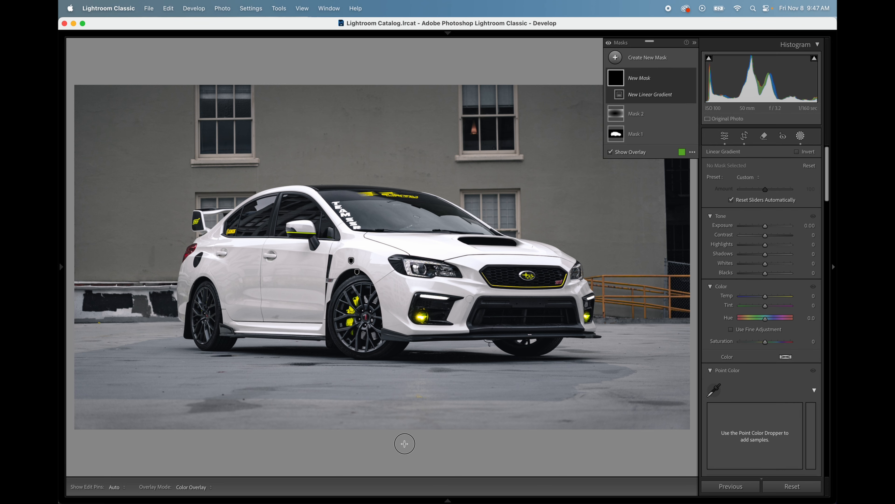
drag(405, 443, 404, 371)
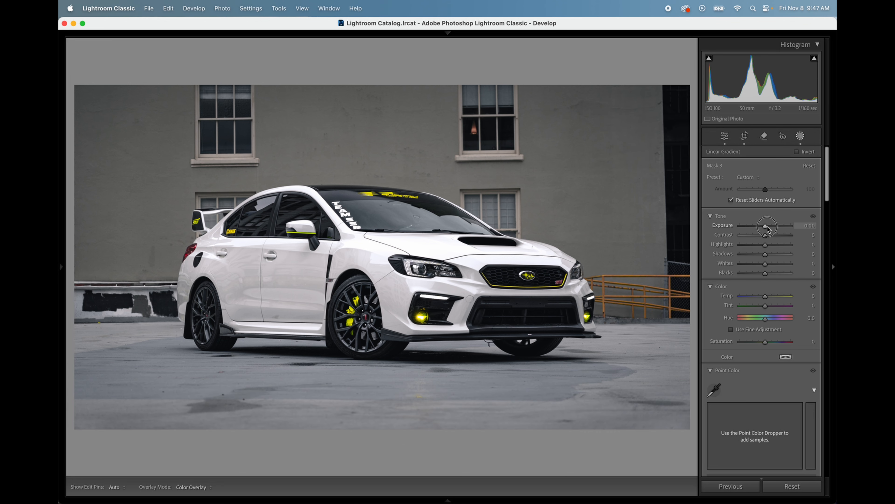
drag(768, 229, 757, 230)
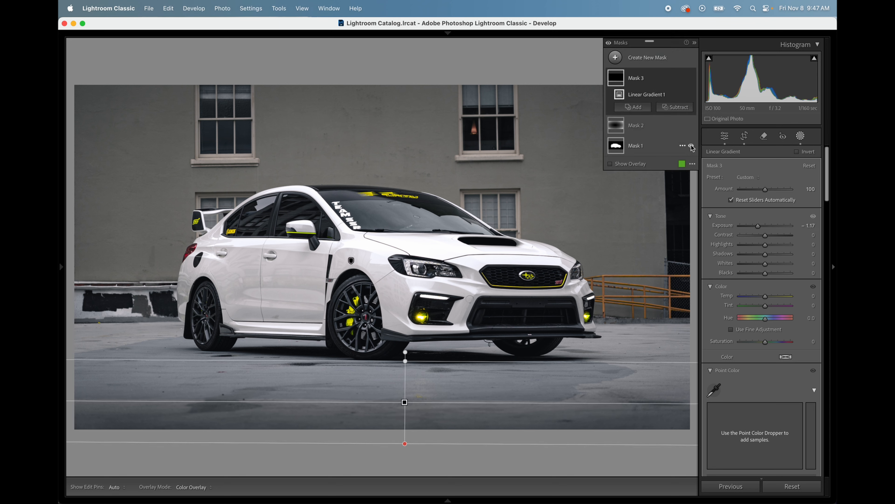
Compare the photo with the car, radial gradient and linear gradient masks each hidden and shown, and close masking
click(692, 146)
click(691, 145)
click(692, 125)
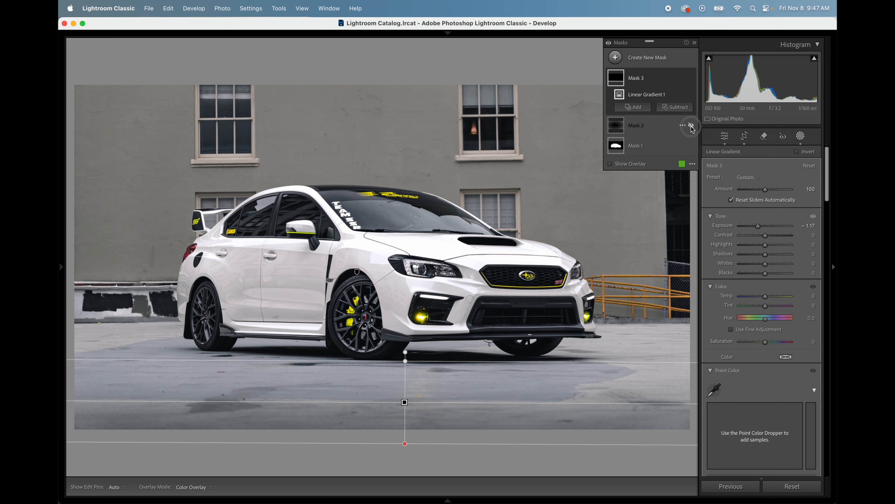
click(691, 126)
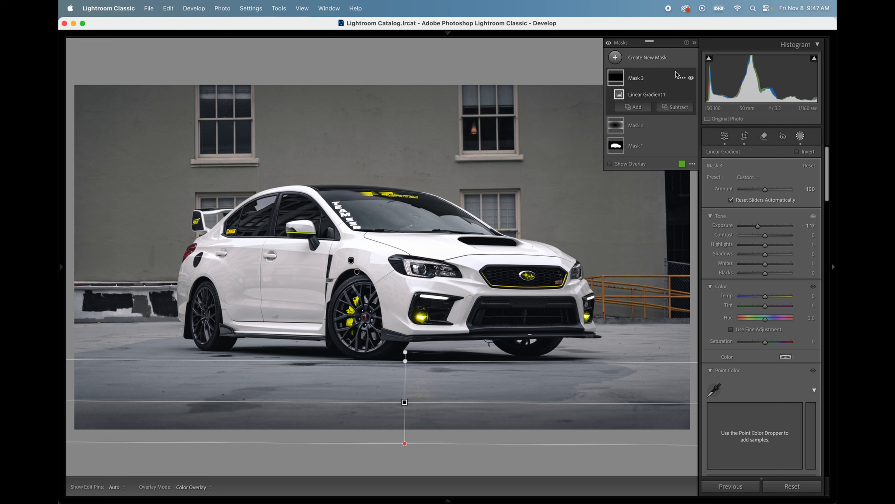
click(692, 77)
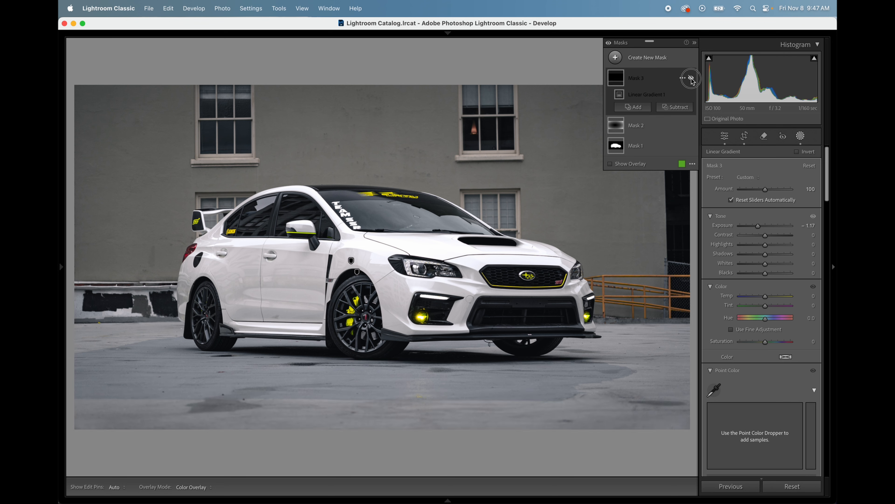
key(shift+w)
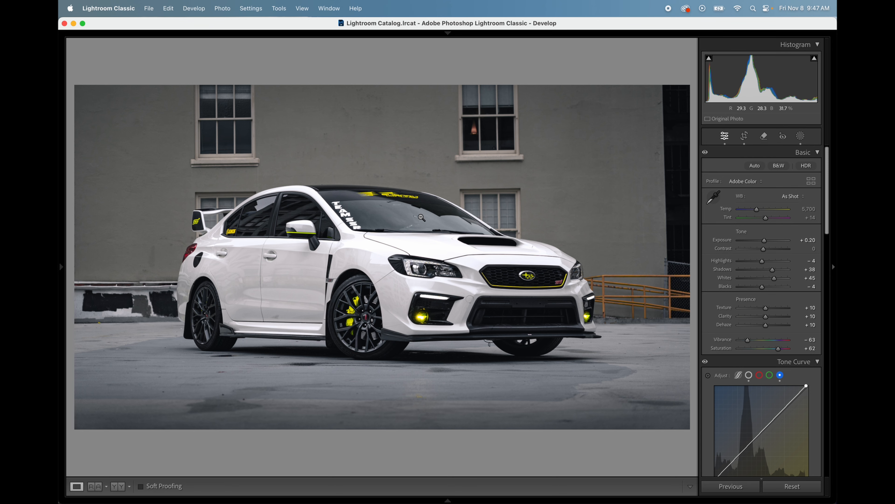
Clone the dark windowpane over the orange hanging lamp in the upper-right window, using size 5 and feather 100
key(super+minus)
key(super+minus)
key(super+equal)
key(super+equal)
key(super+equal)
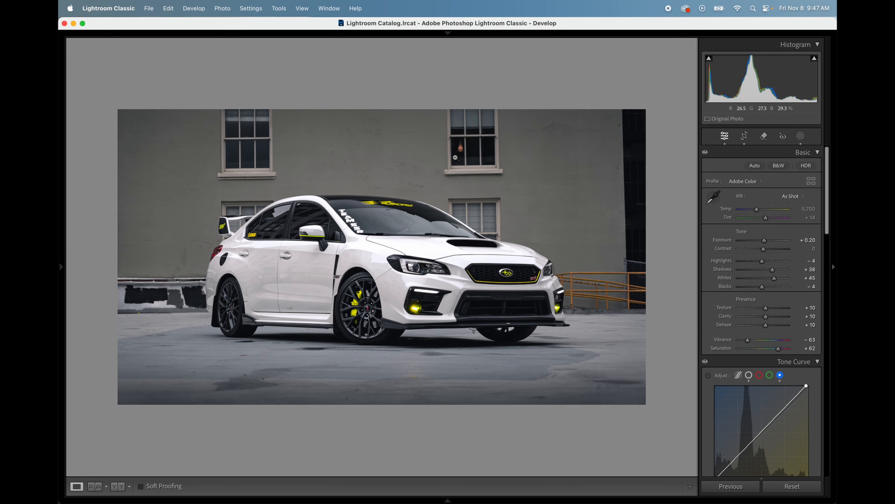
click(448, 126)
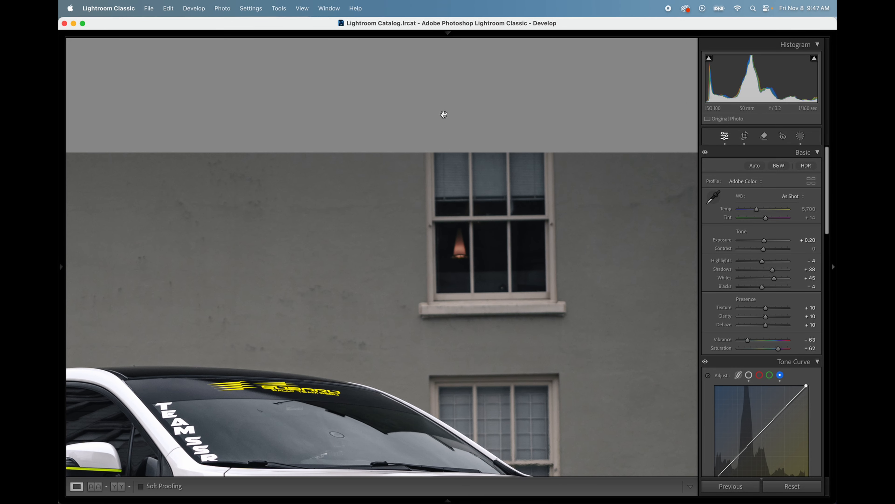
click(453, 263)
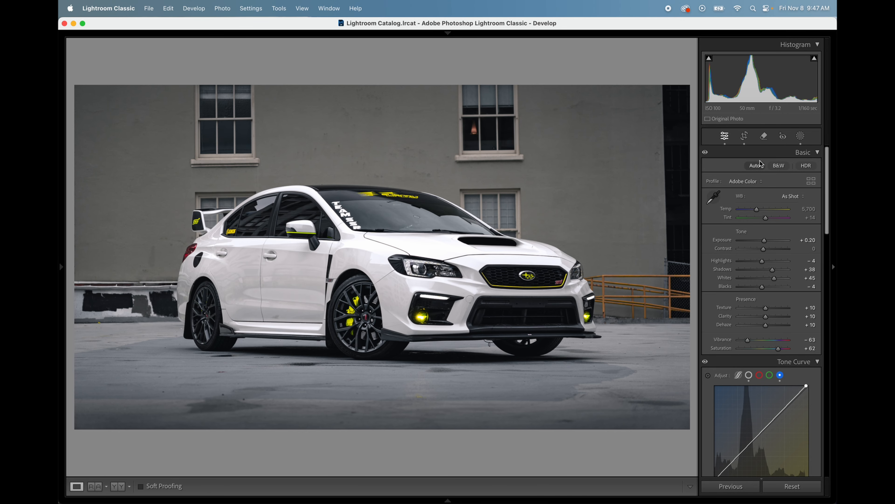
click(764, 138)
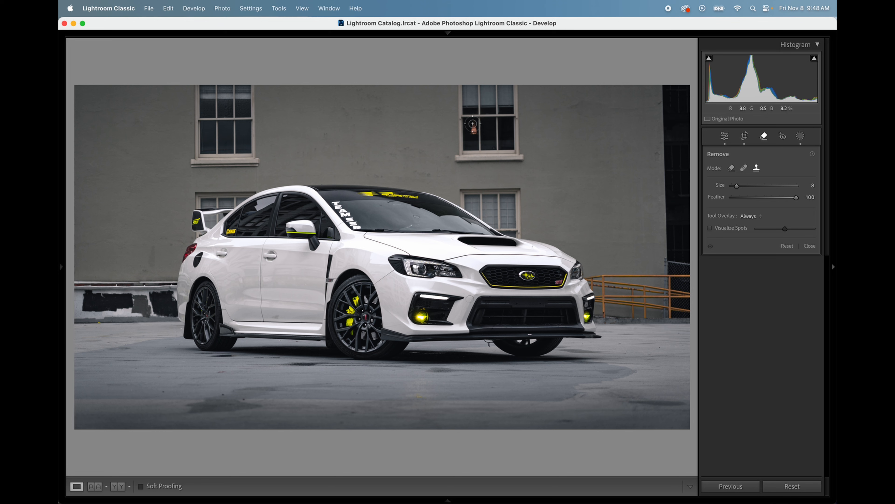
scroll(472, 124, down, 2)
drag(472, 124, 474, 130)
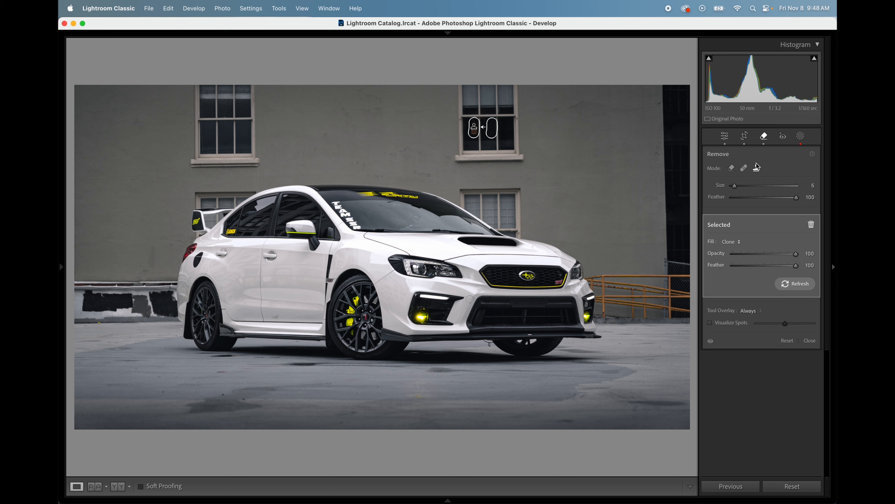
click(727, 138)
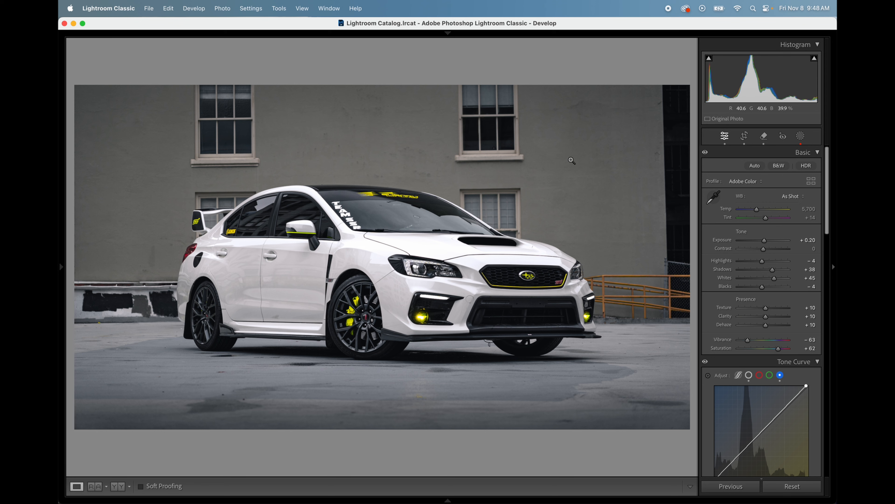
Remove the dark stains on the pavement in the photo's lower-left and lower-right corners with generative AI, brush size 16
click(764, 135)
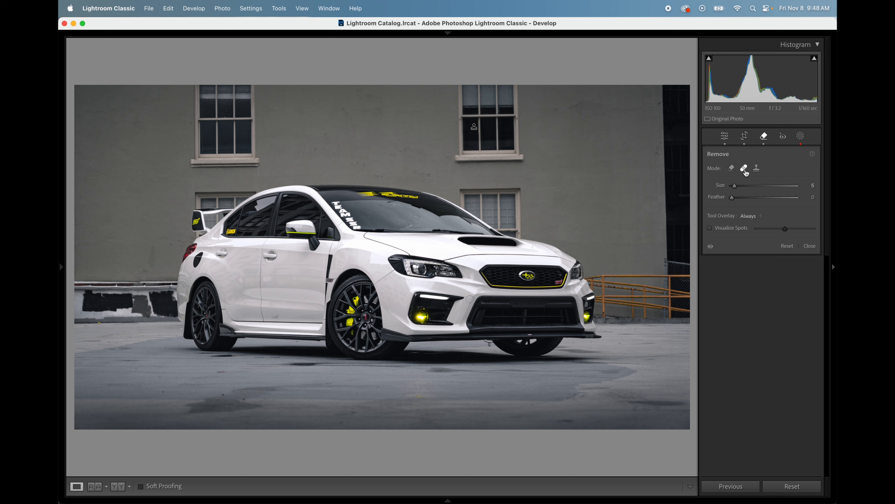
click(733, 172)
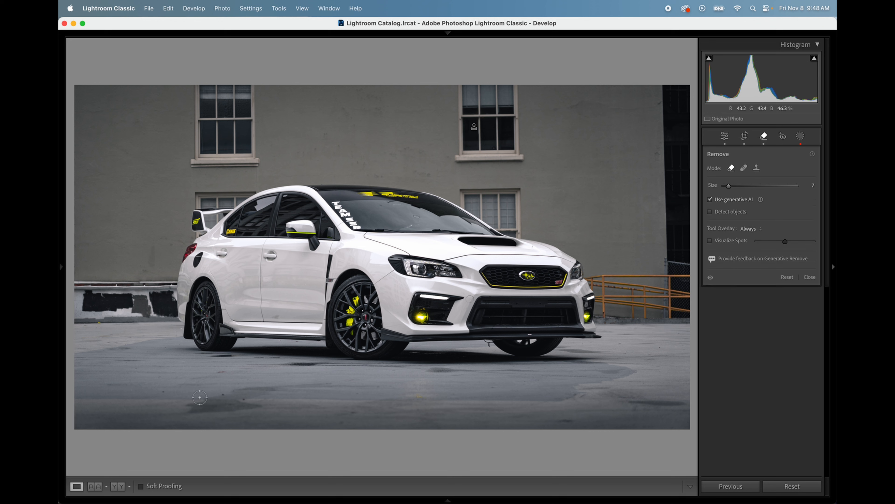
scroll(200, 398, up, 9)
mouse_move(196, 408)
mouse_down()
mouse_move(262, 392)
mouse_move(257, 399)
mouse_up()
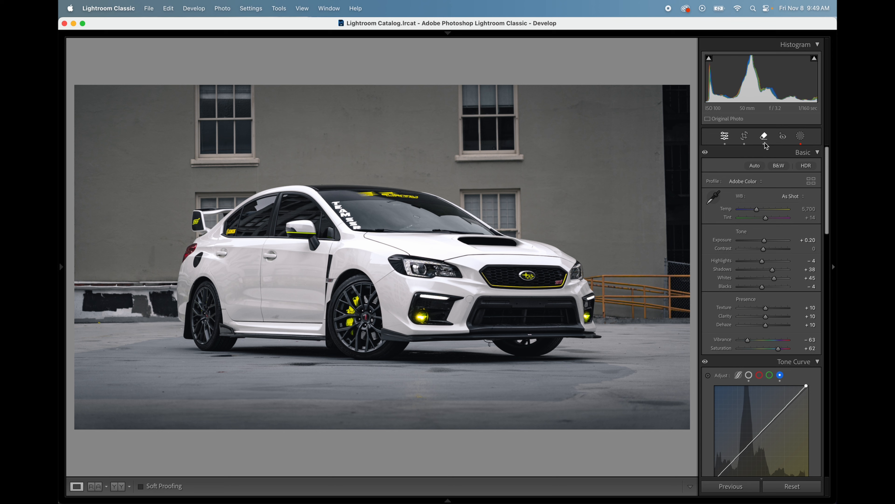
click(765, 142)
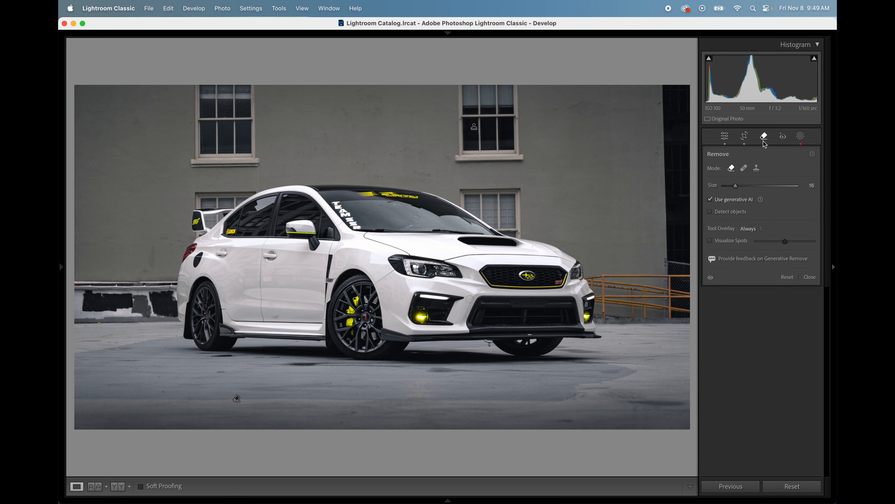
drag(628, 403, 682, 403)
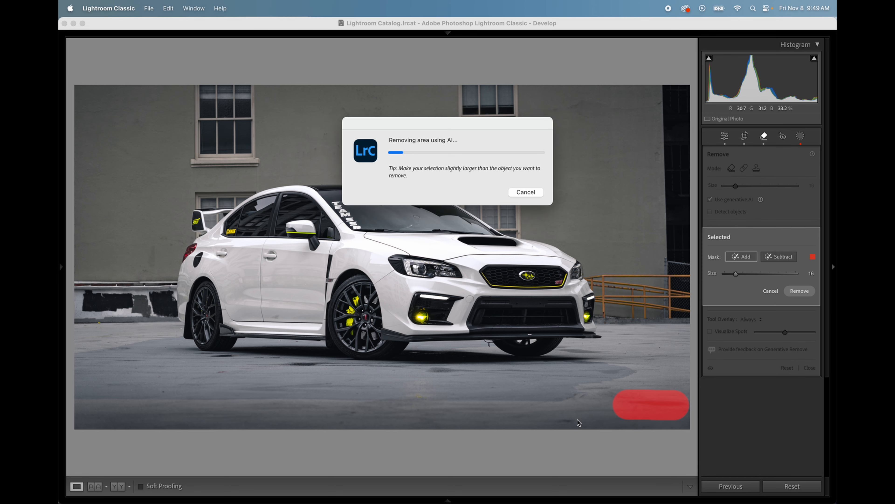
Remove the pavement marks below the side skirt, rear wheel and front bumper with generative AI, using brush sizes 11 and 8
scroll(582, 416, down, 5)
click(569, 420)
drag(282, 366, 339, 366)
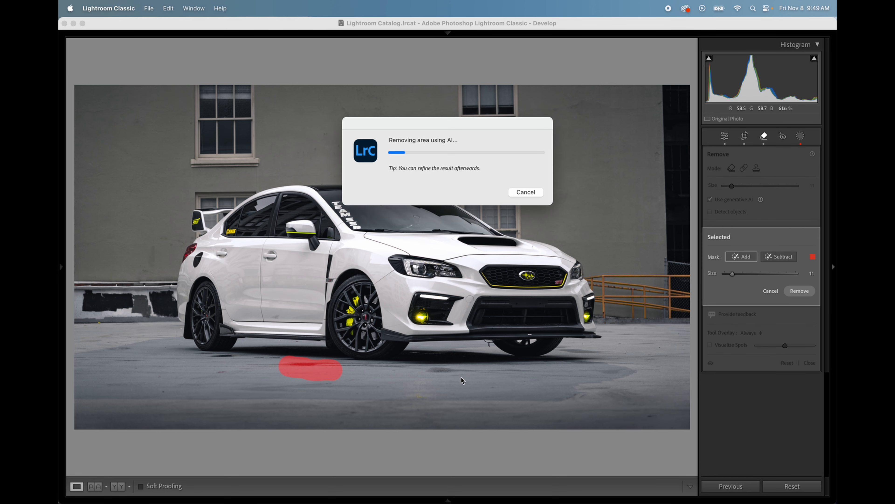
drag(193, 358, 236, 364)
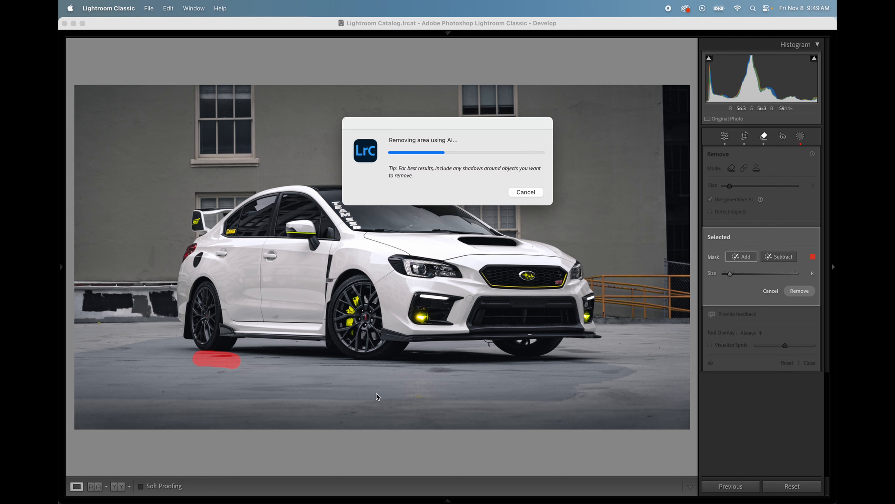
drag(428, 373, 473, 372)
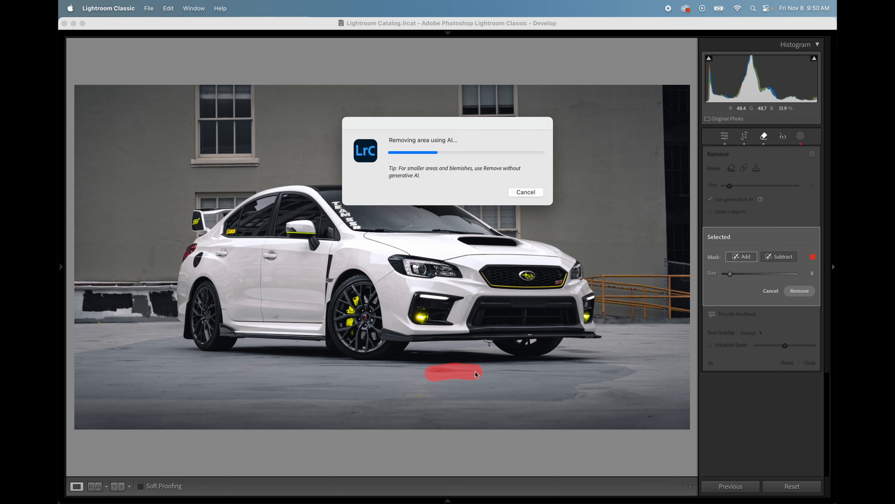
key(q)
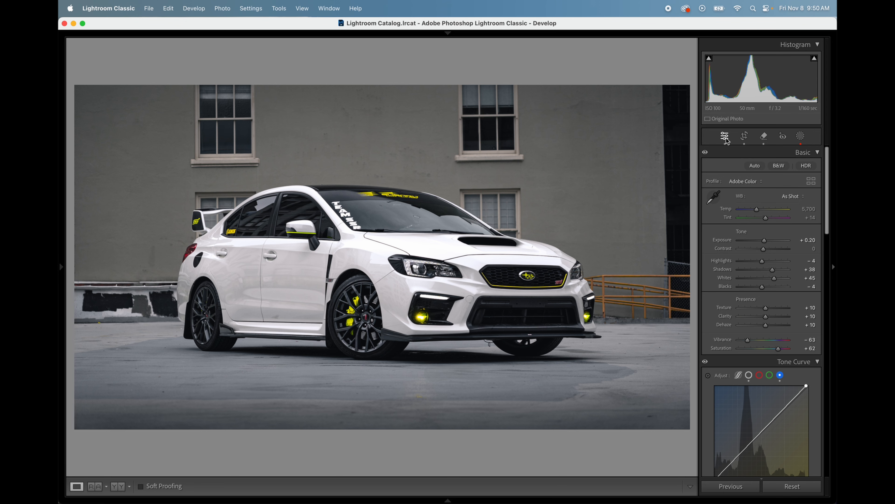
Compare the before and after versions side by side with the adjustment panels hidden and the surroundings blacked out
key(y)
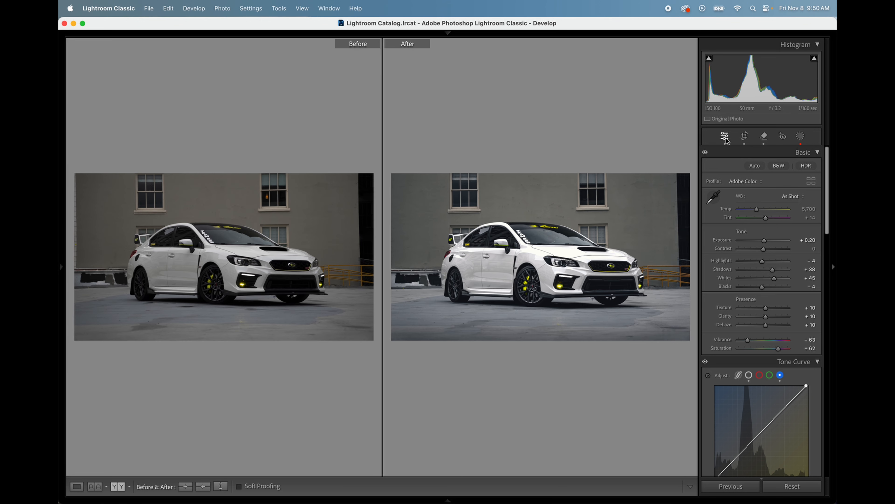
click(834, 268)
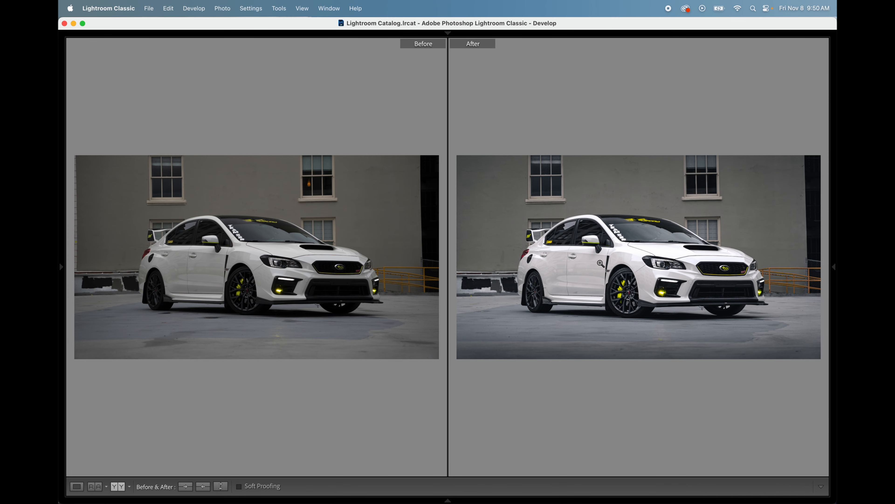
key(l)
key(l)
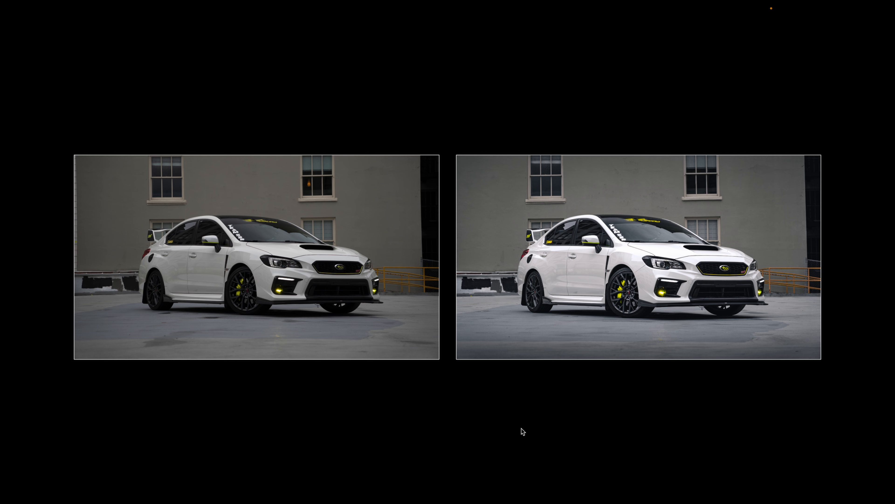
key(l)
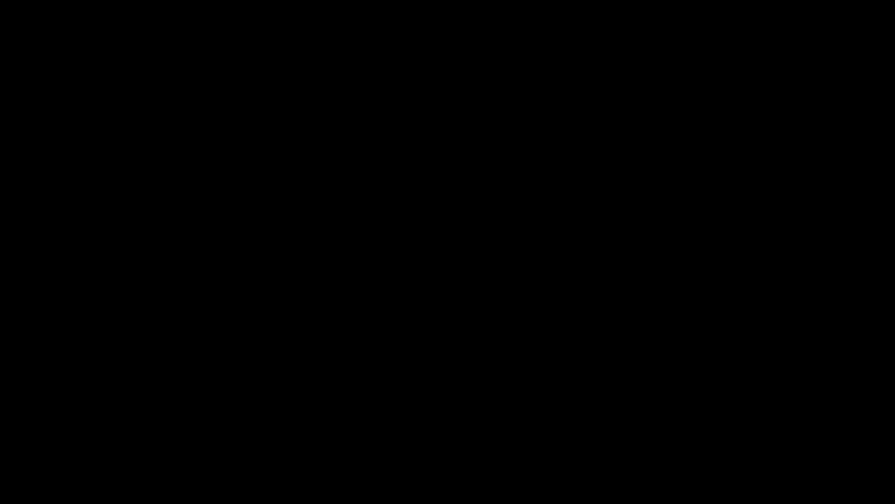